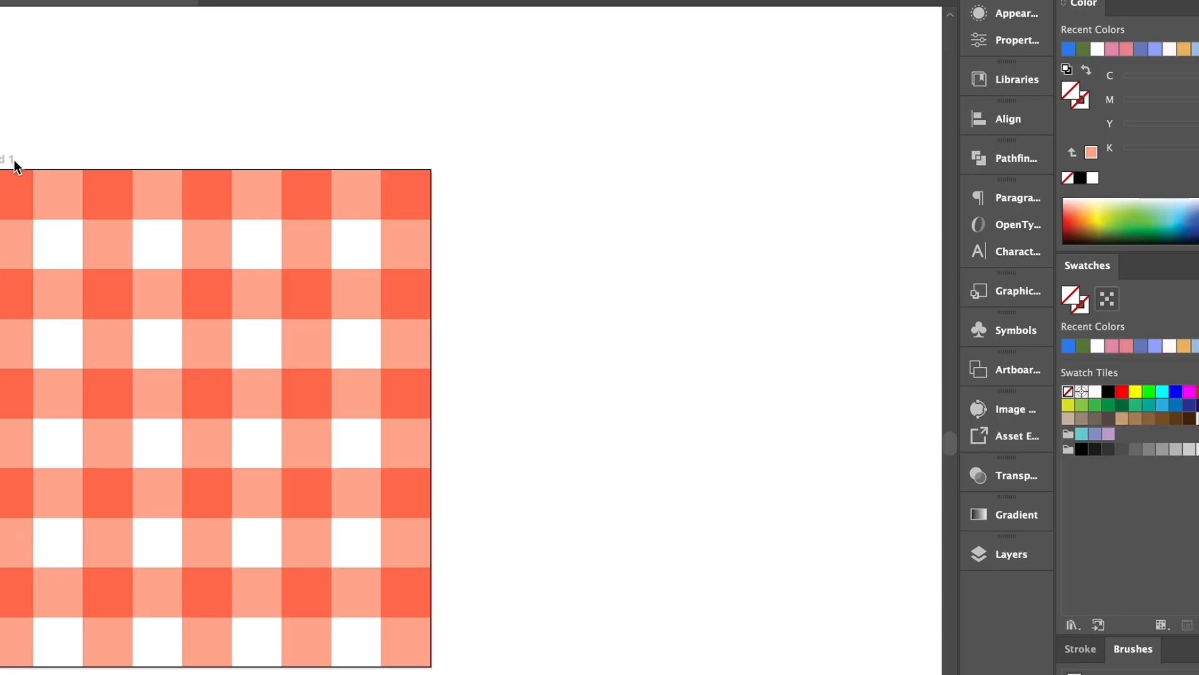
- Select all of the gingham artwork and save it as a new pattern swatch
alt+click(466, 406)
drag(463, 406, 321, 286)
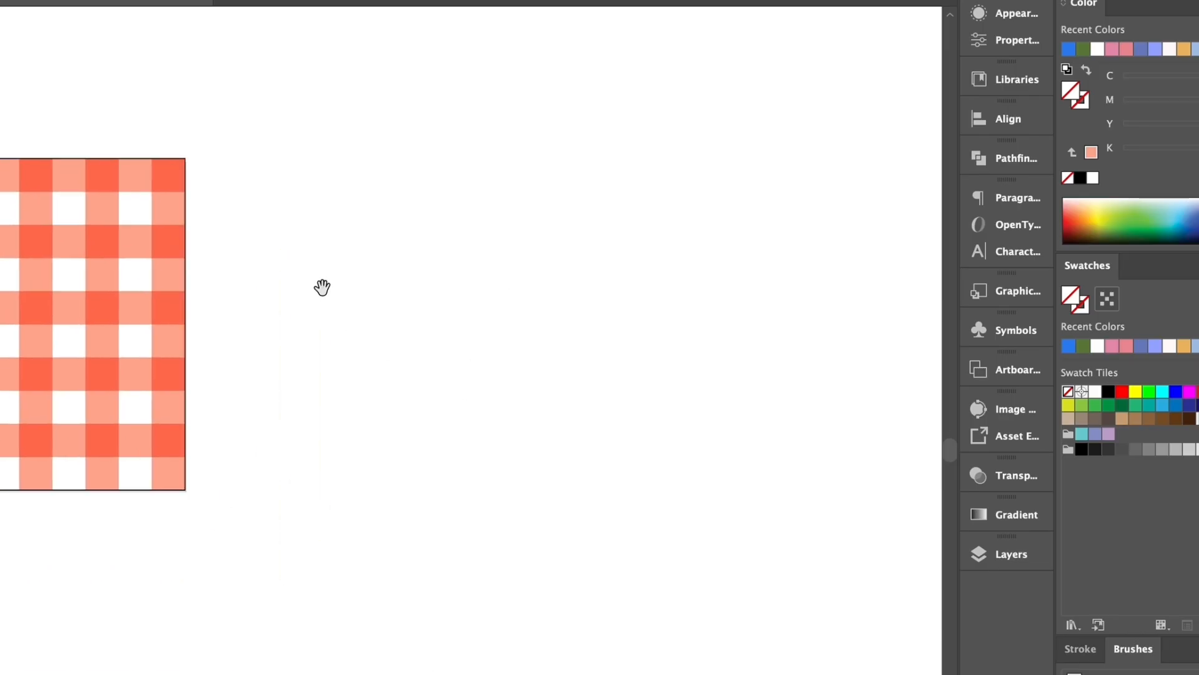
key(ctrl+a)
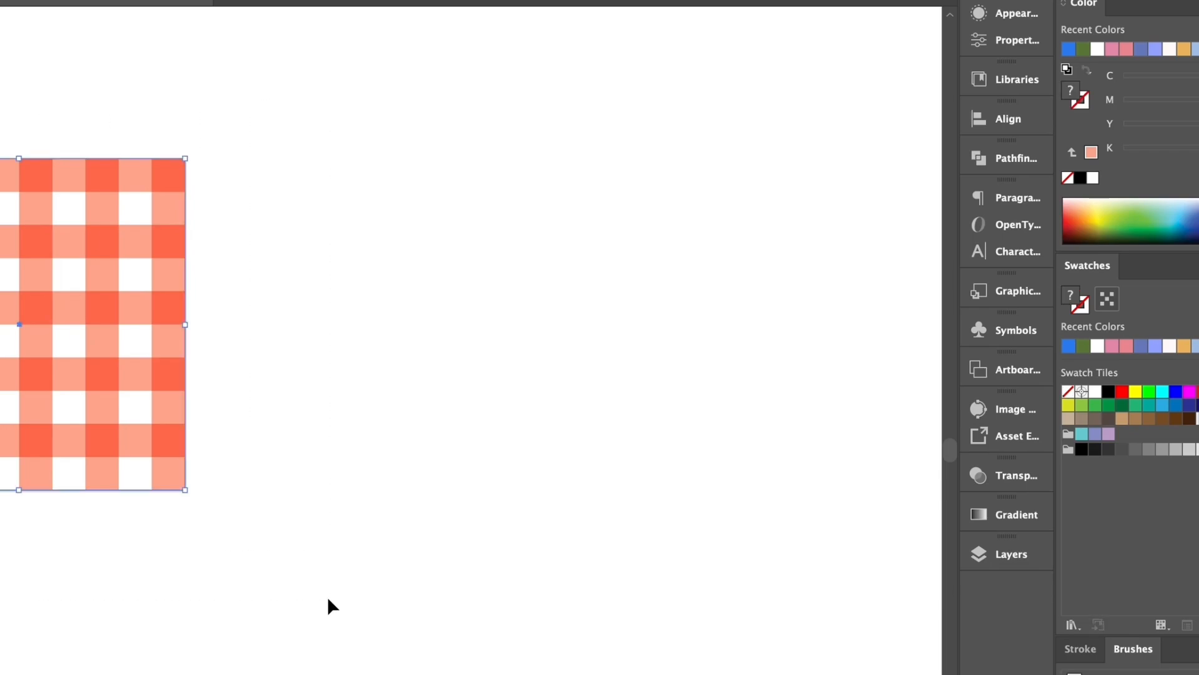
drag(38, 311, 1078, 451)
- Test the gingham pattern swatch as the fill of a large rectangle beside the artboard, and delete the rectangle
key(m)
drag(214, 31, 879, 671)
click(1198, 419)
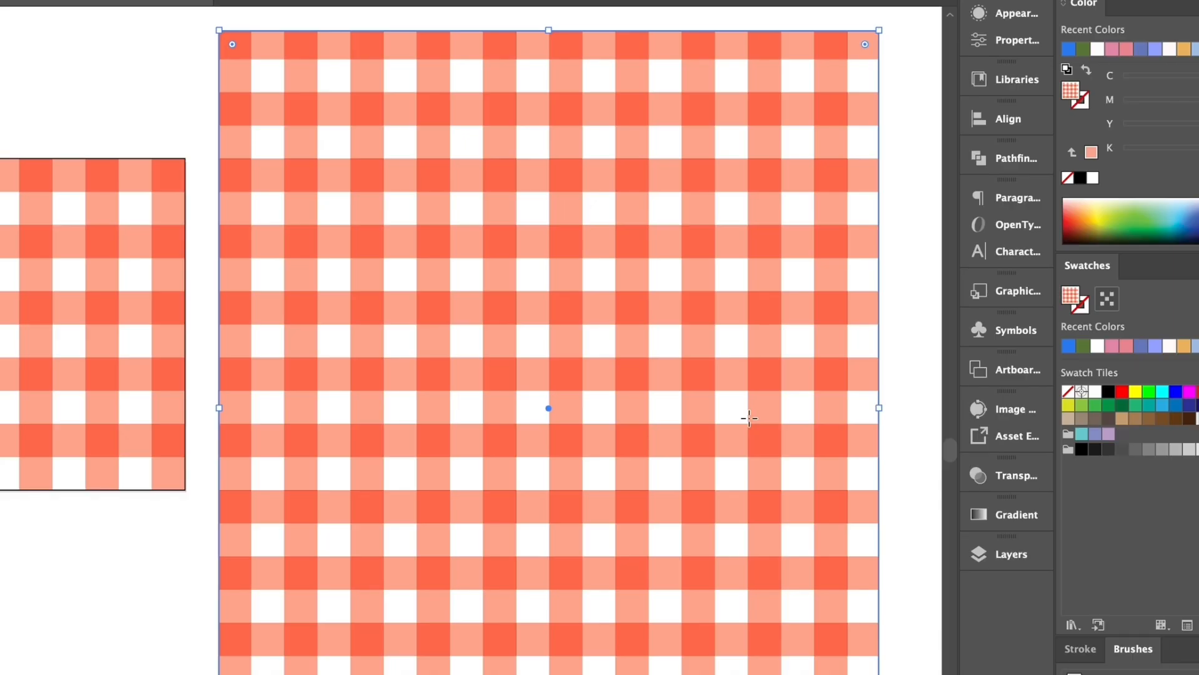
key(Delete)
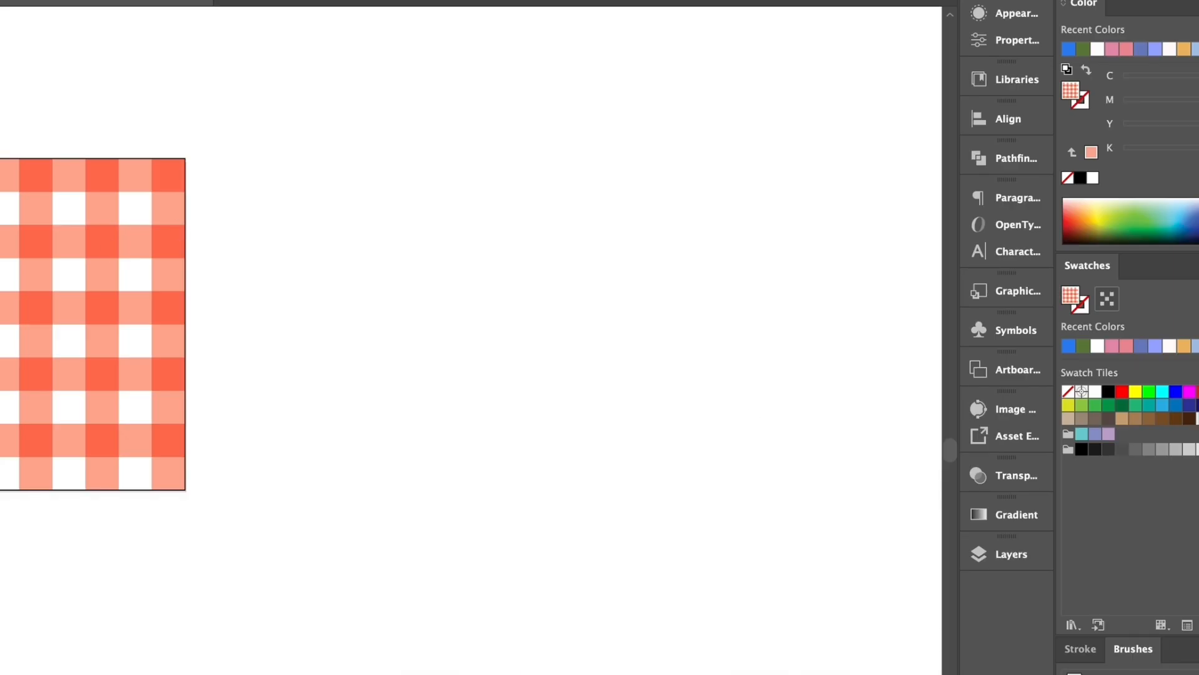
- Rename Artboard 1 as "Original"
alt+click(45, 228)
drag(254, 383, 292, 196)
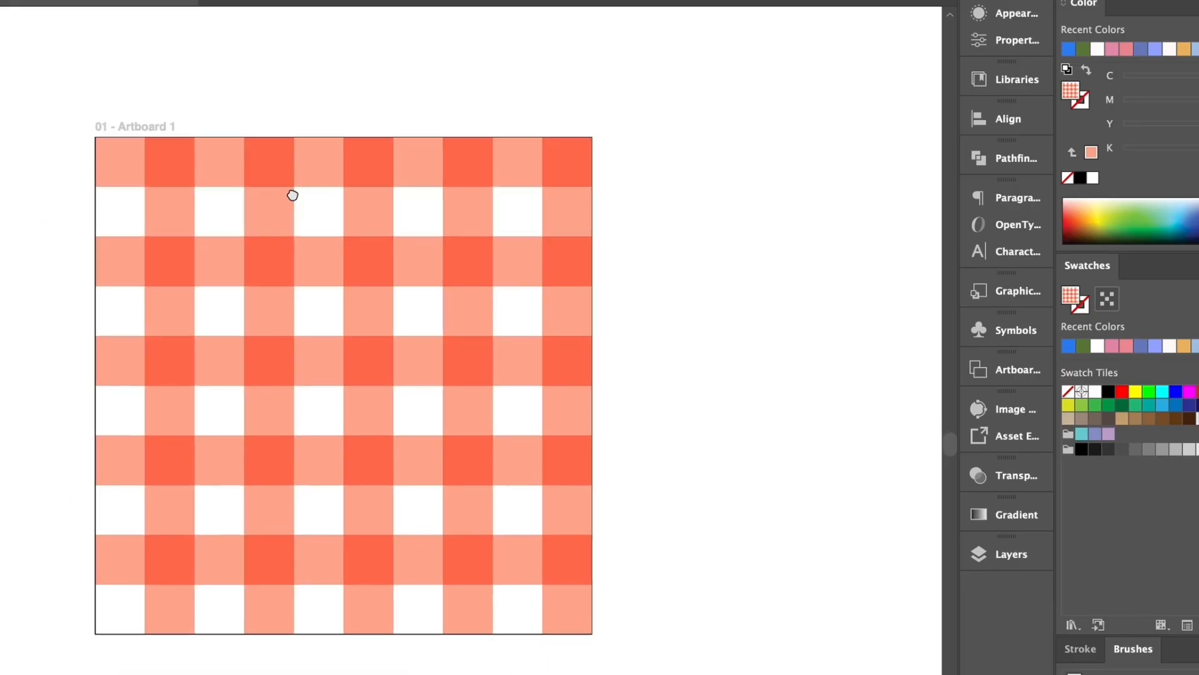
click(281, 223)
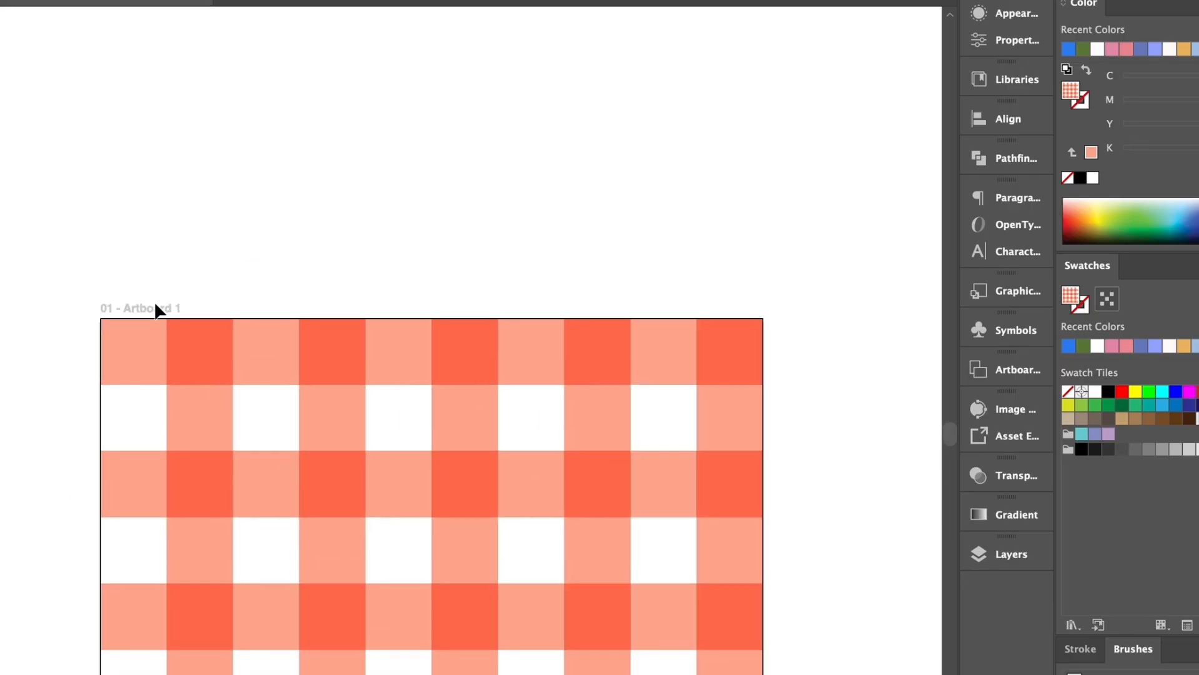
drag(204, 372, 141, 178)
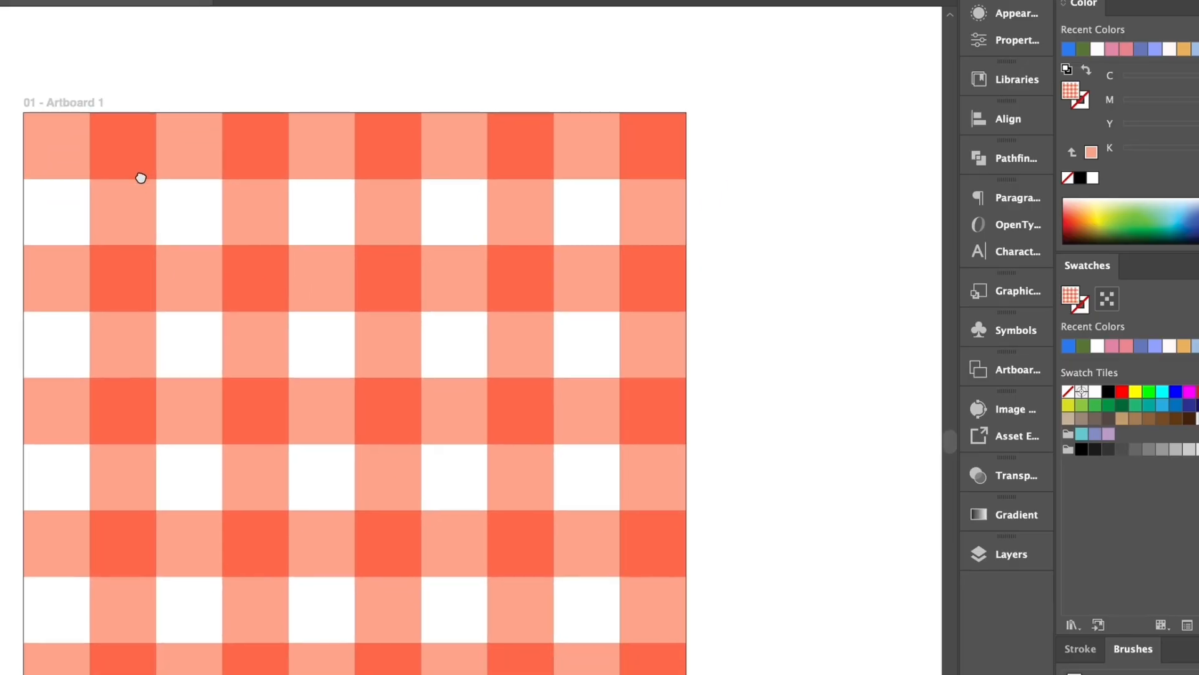
click(1017, 374)
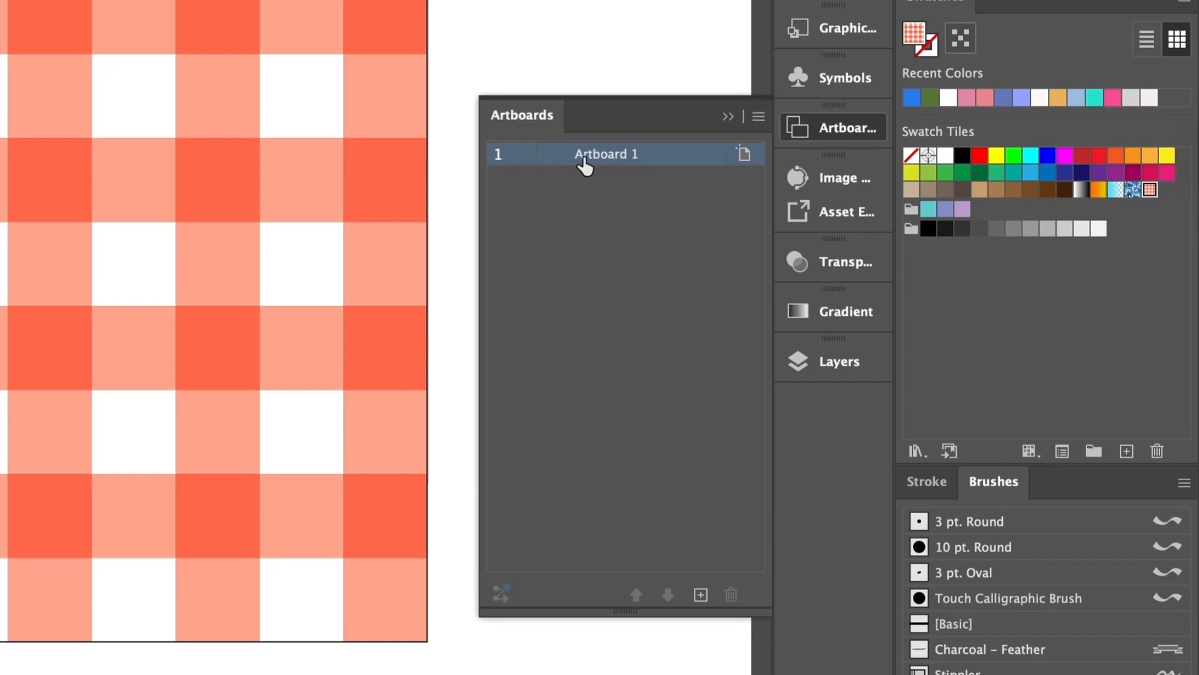
double_click(614, 156)
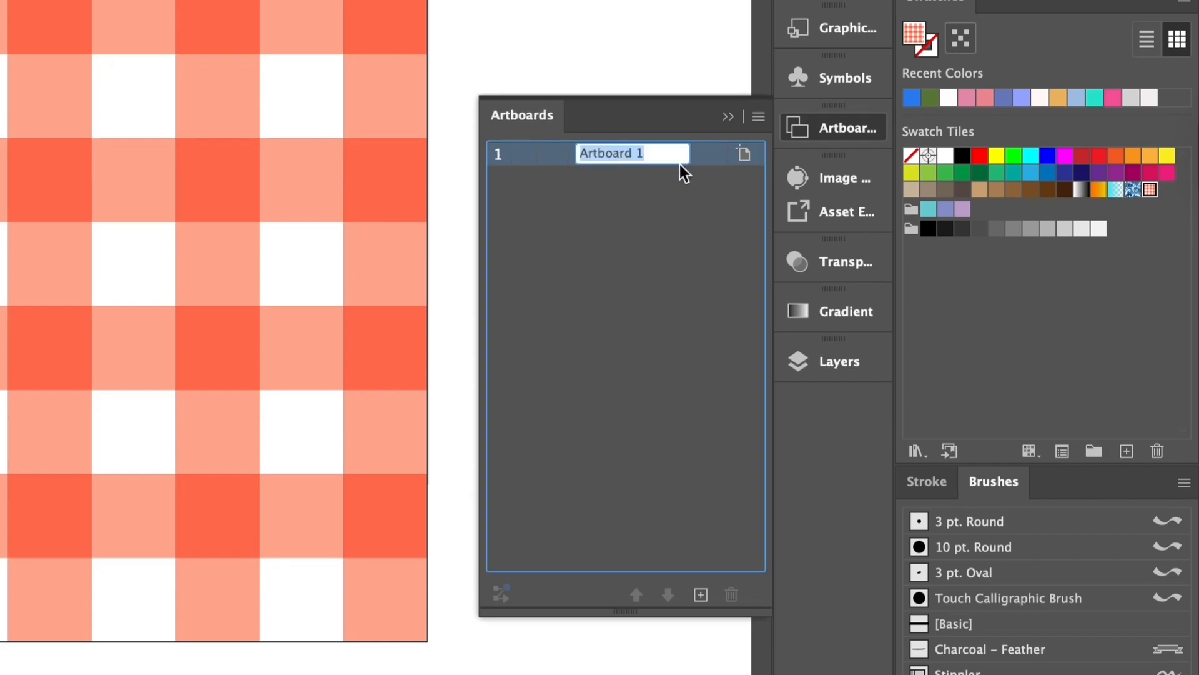
text(Original)
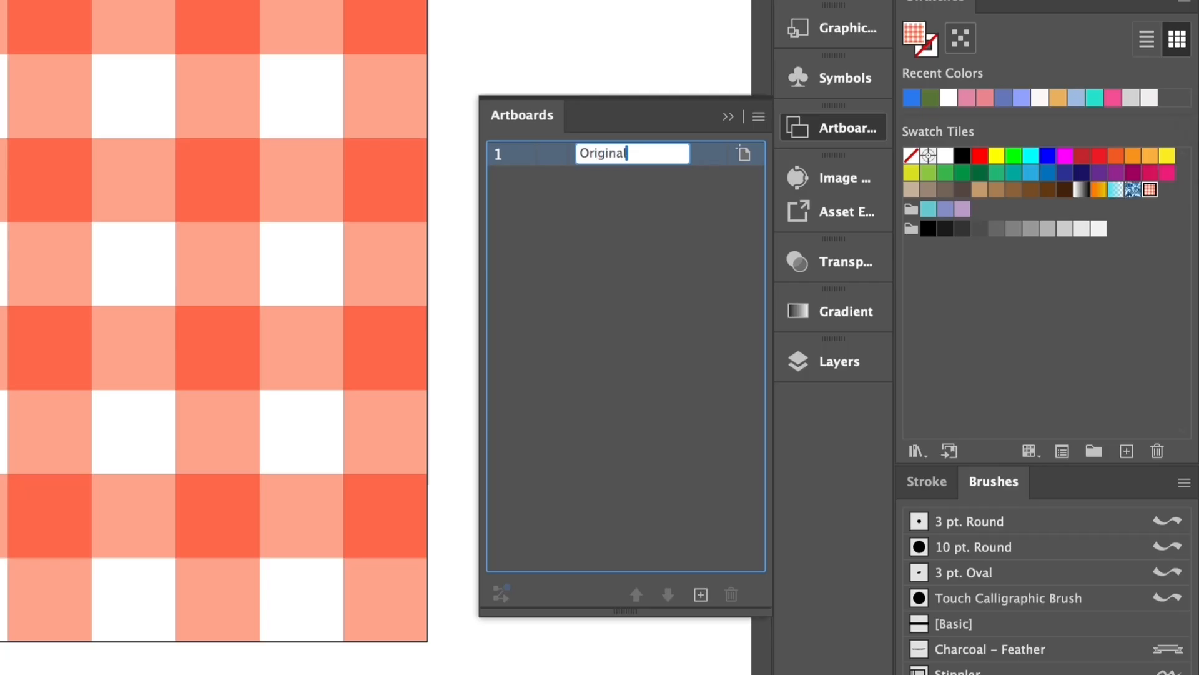
click(677, 43)
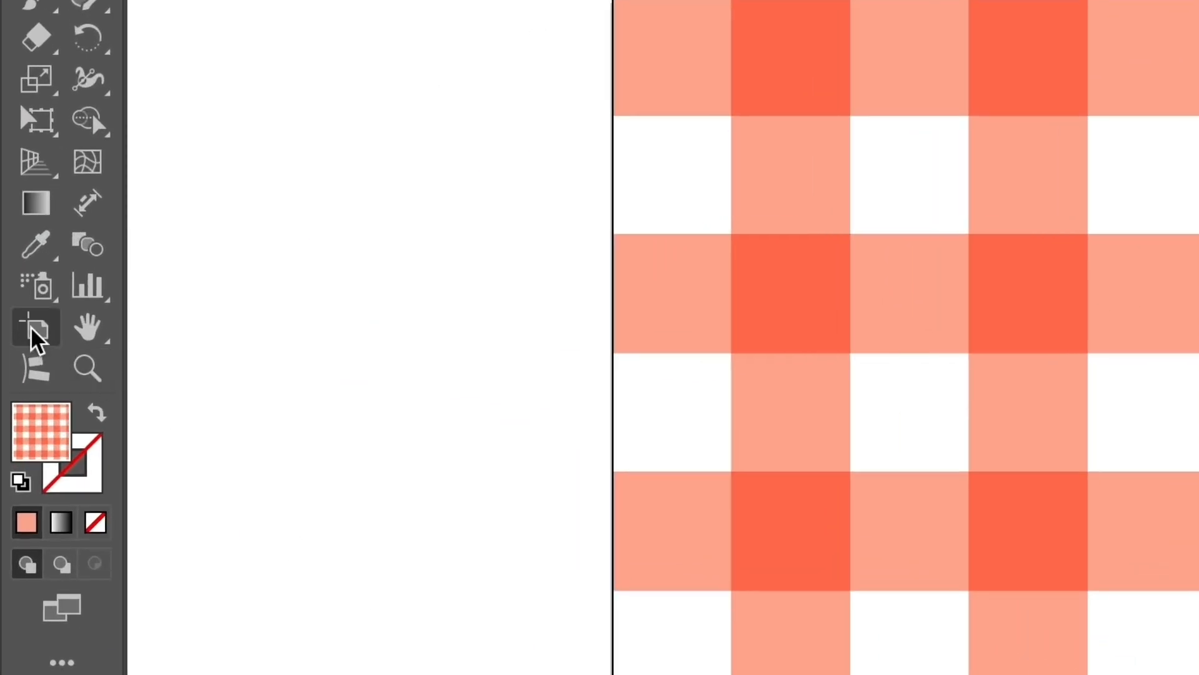
- Enter artboard editing, also by way of the document setup, and check the artboard's size in its options
click(32, 332)
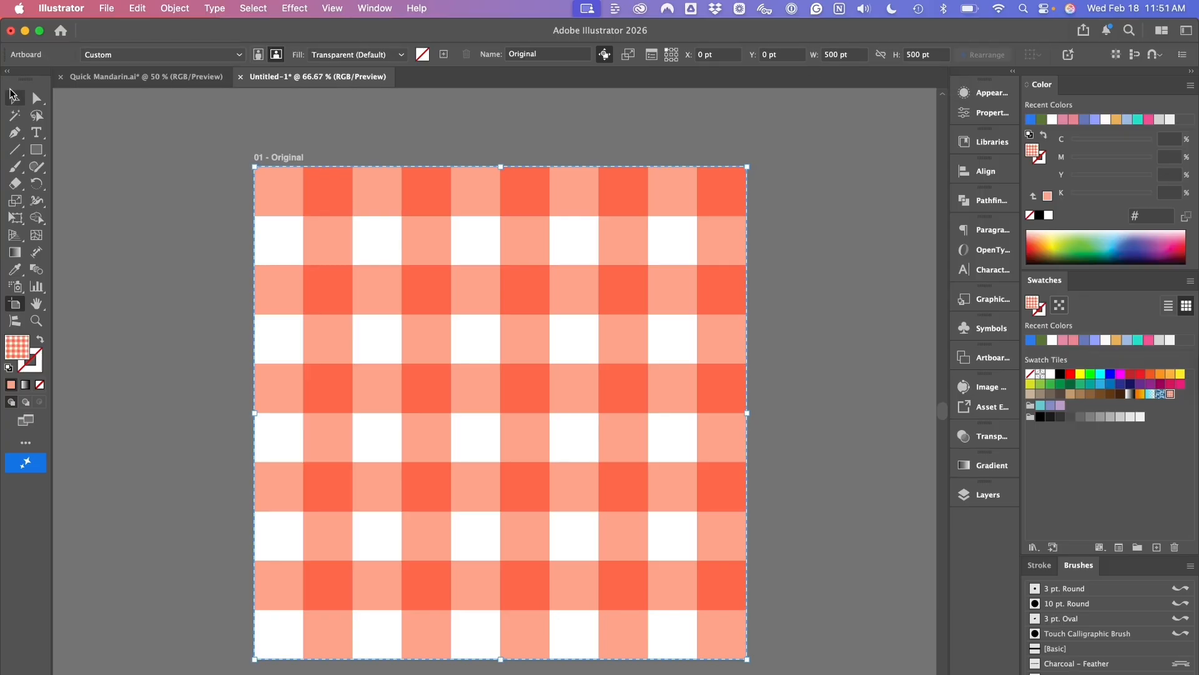
click(14, 98)
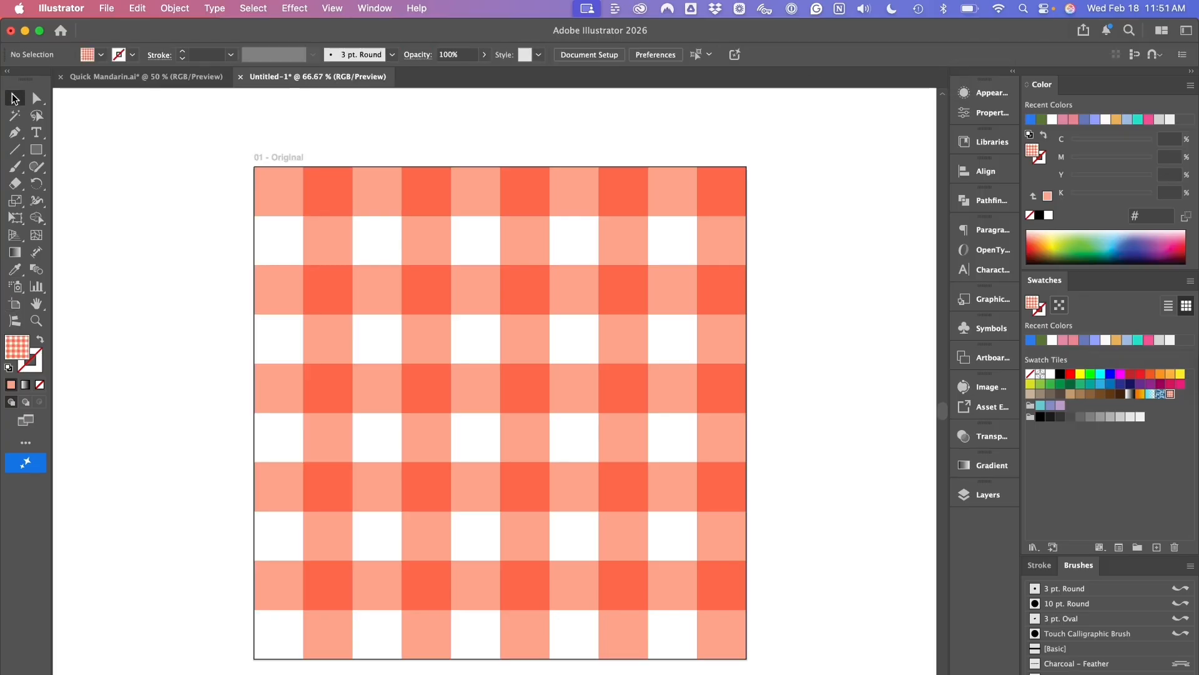
click(584, 57)
click(644, 202)
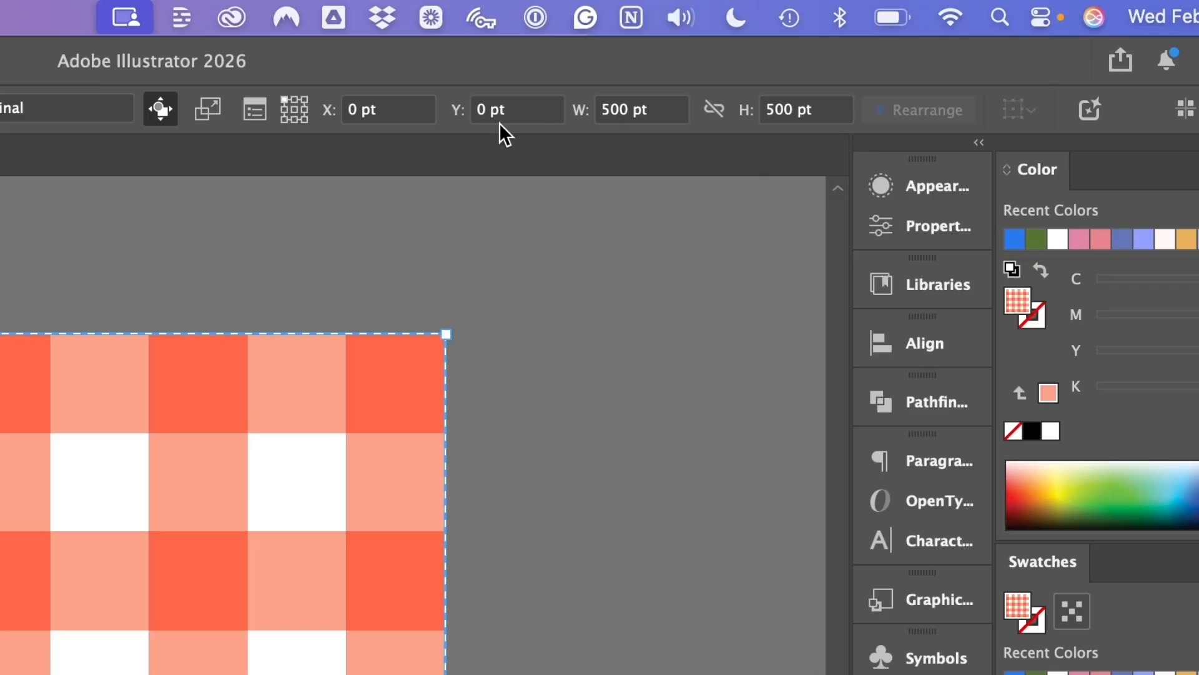
click(254, 109)
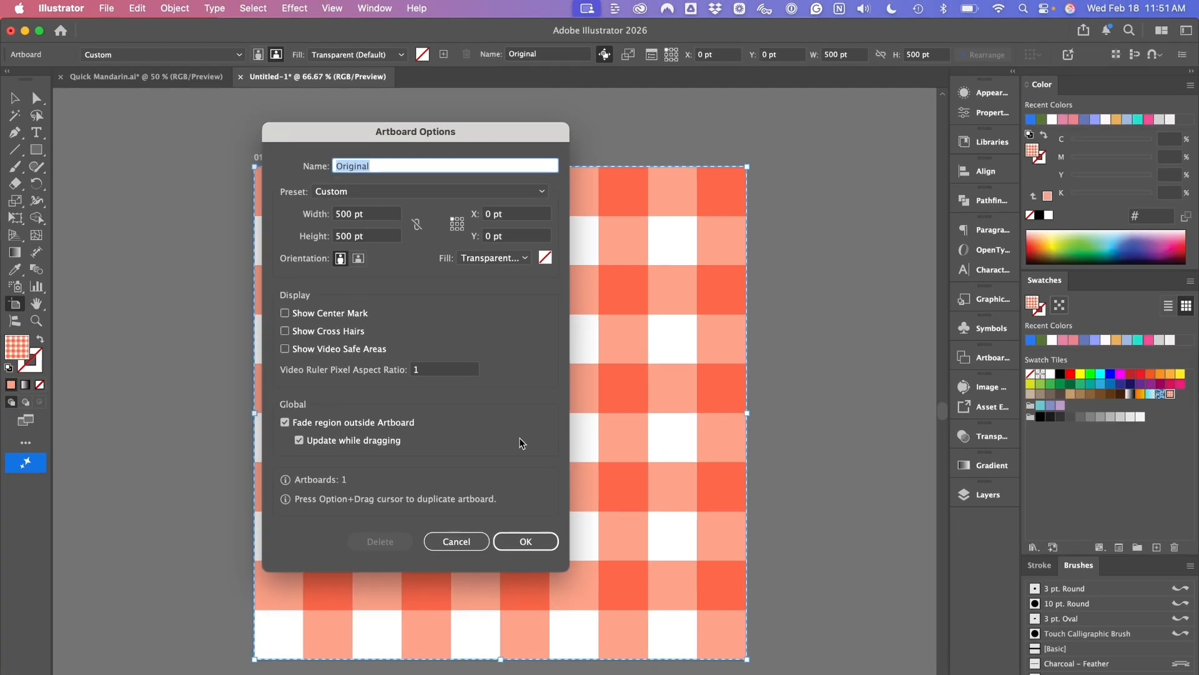
click(544, 552)
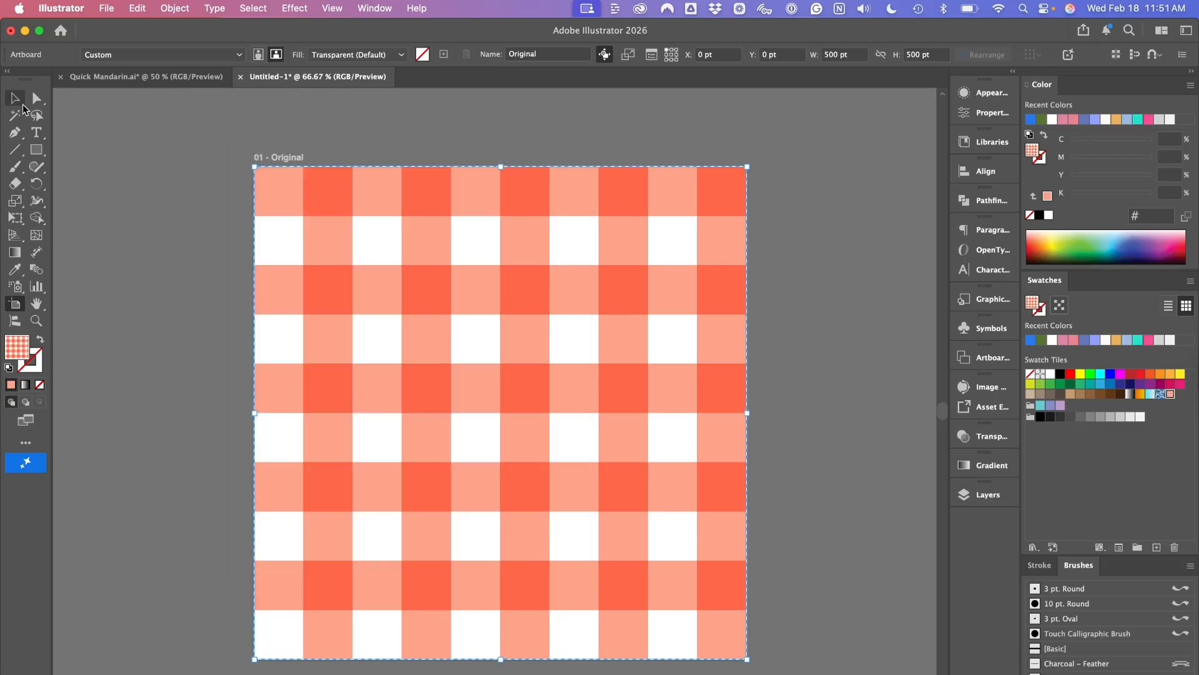
click(16, 98)
- Rename the artboard as "Original 500px"
drag(860, 194, 760, 189)
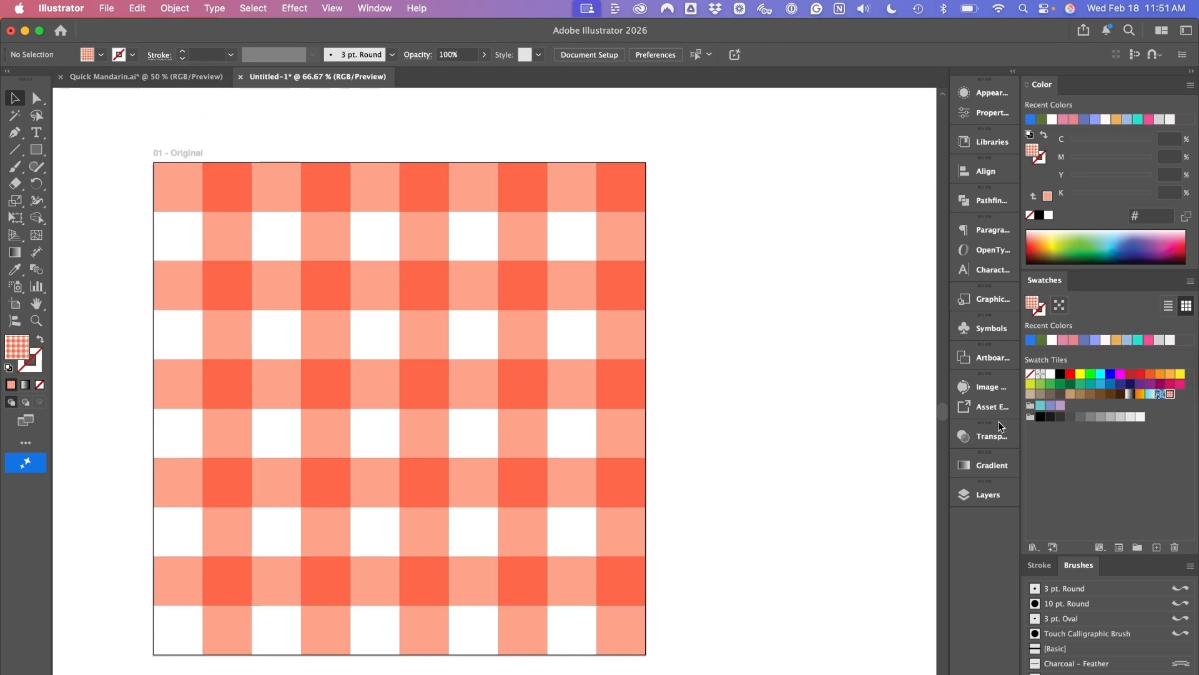
click(993, 359)
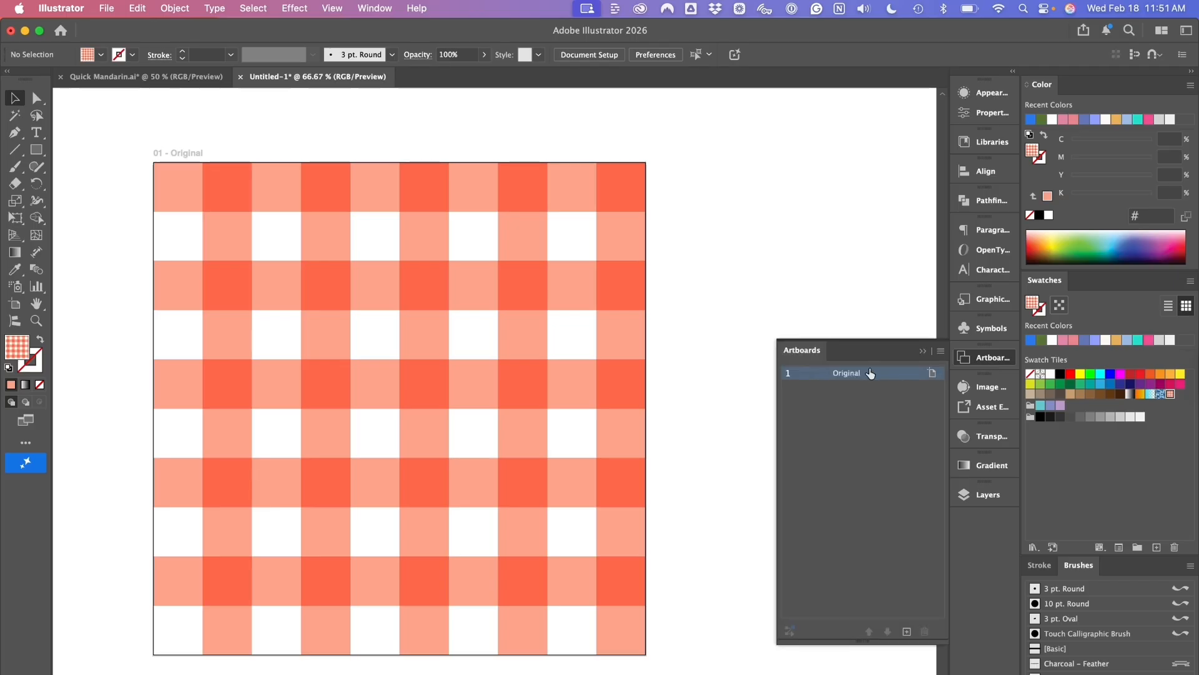
double_click(858, 374)
click(875, 373)
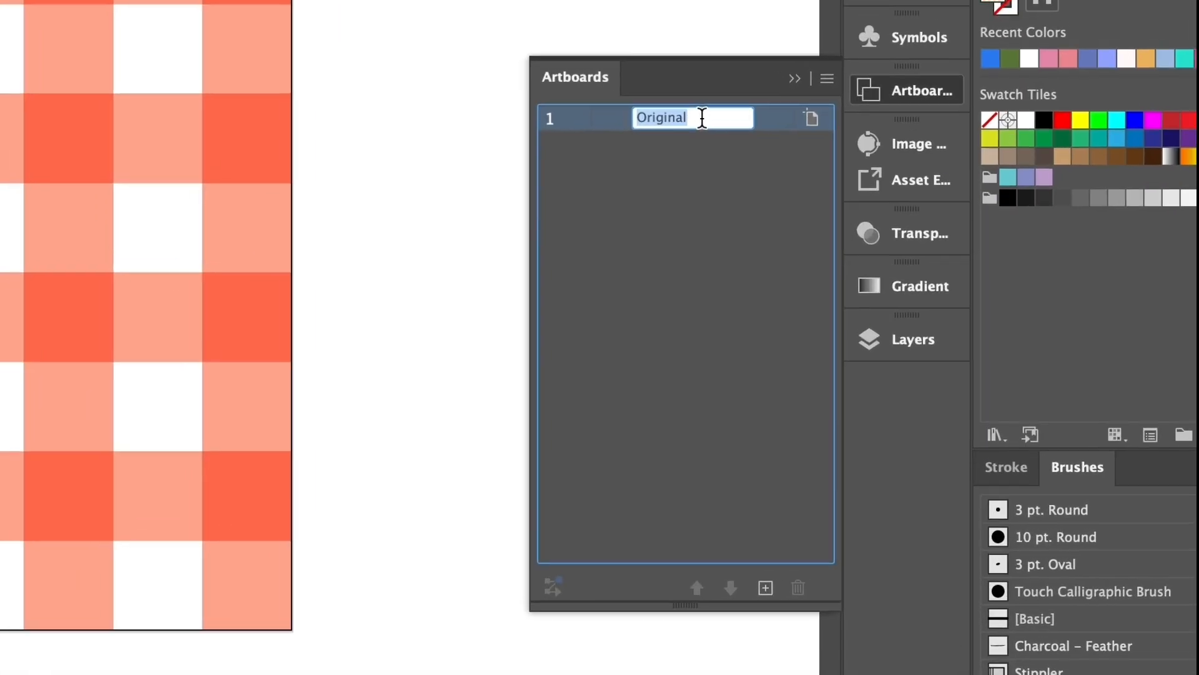
text(500)
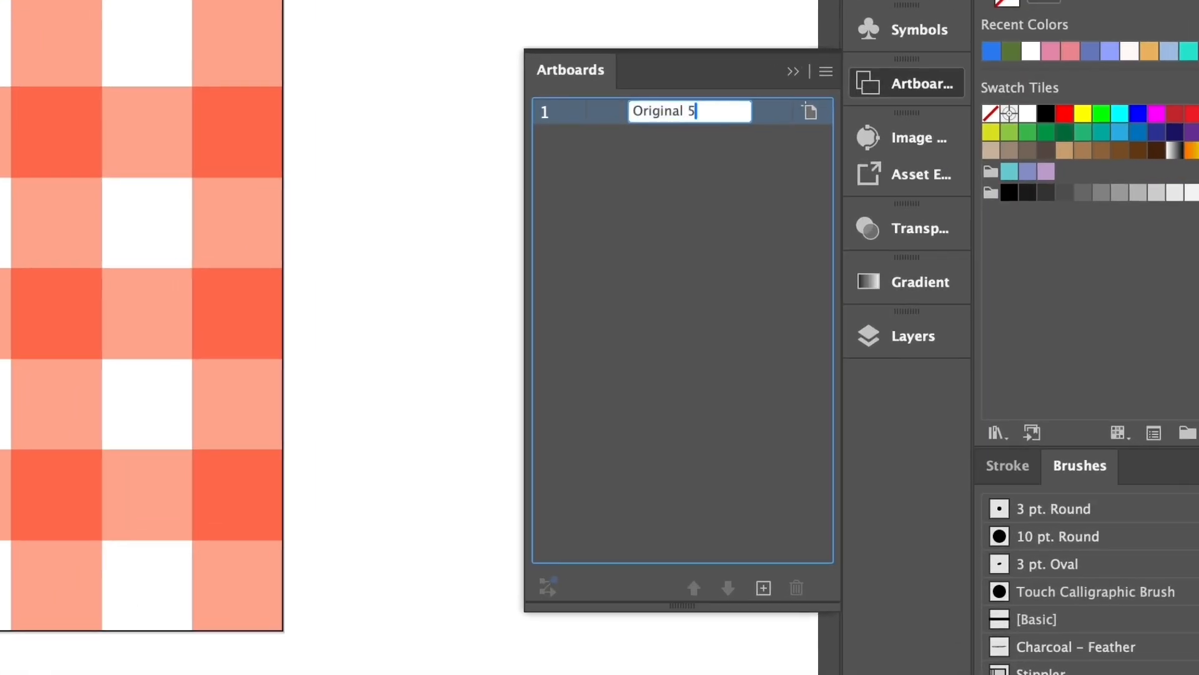
text(px)
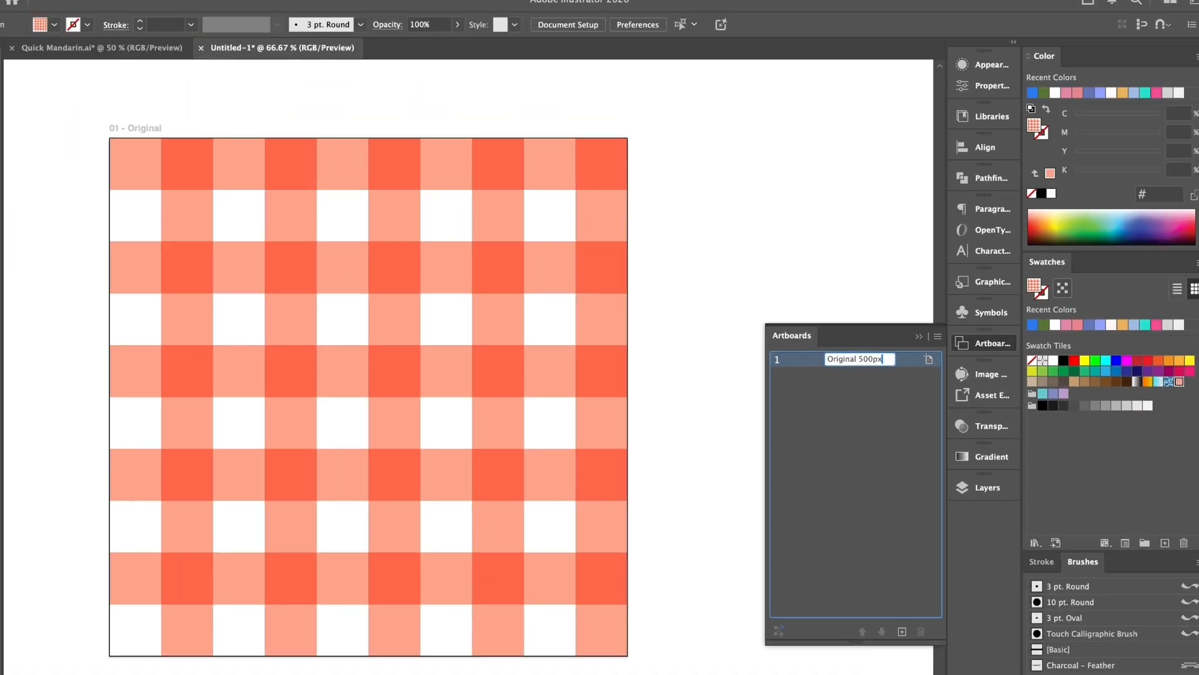
key(Return)
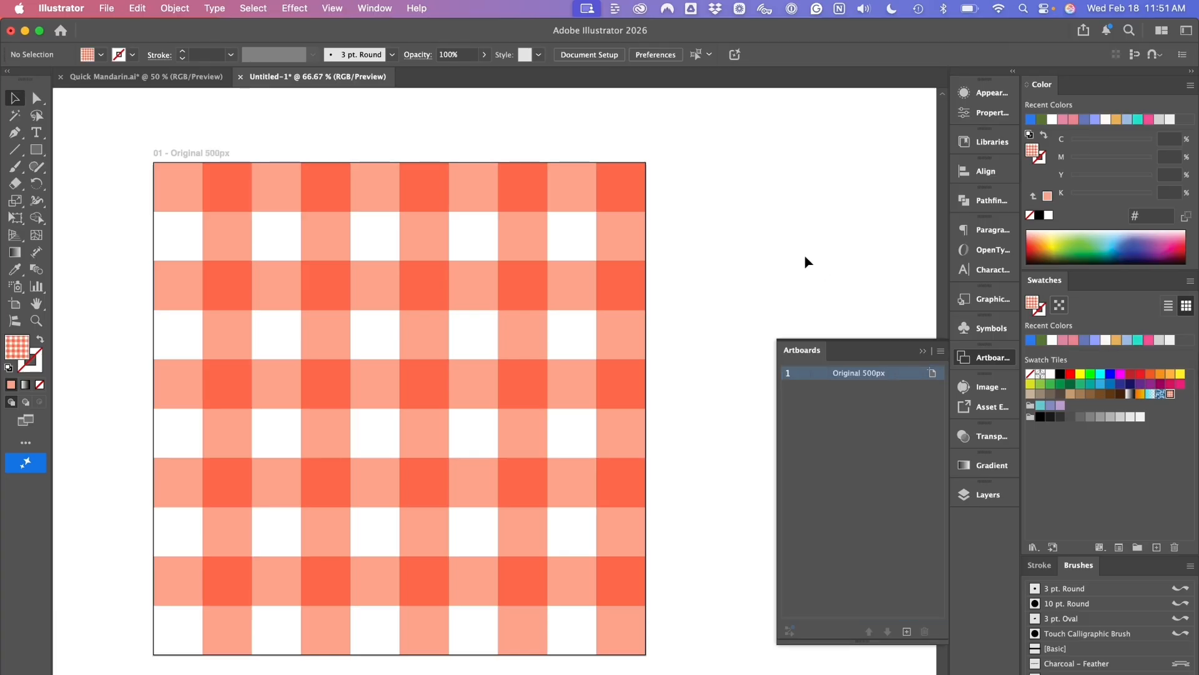
- Switch to the Spoonflower help page in Safari and review its chart of design widths, repeats and available repeat options
drag(702, 358, 608, 370)
alt+super+click(614, 369)
alt+super+click(614, 369)
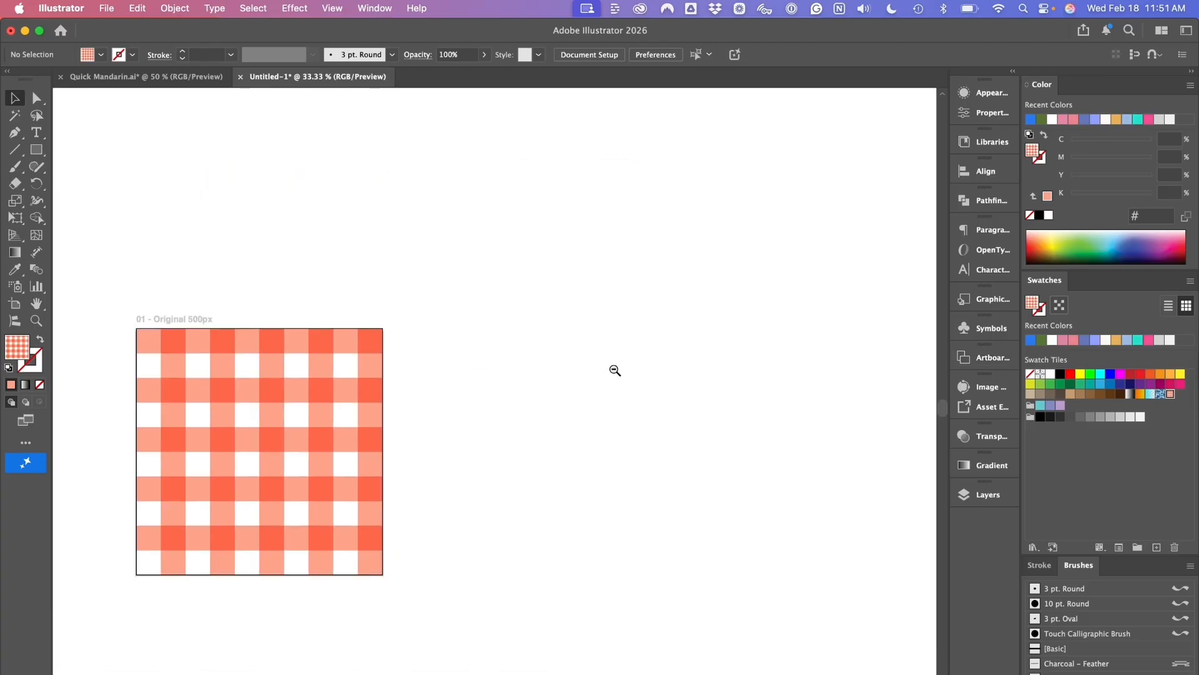
alt+super+click(614, 369)
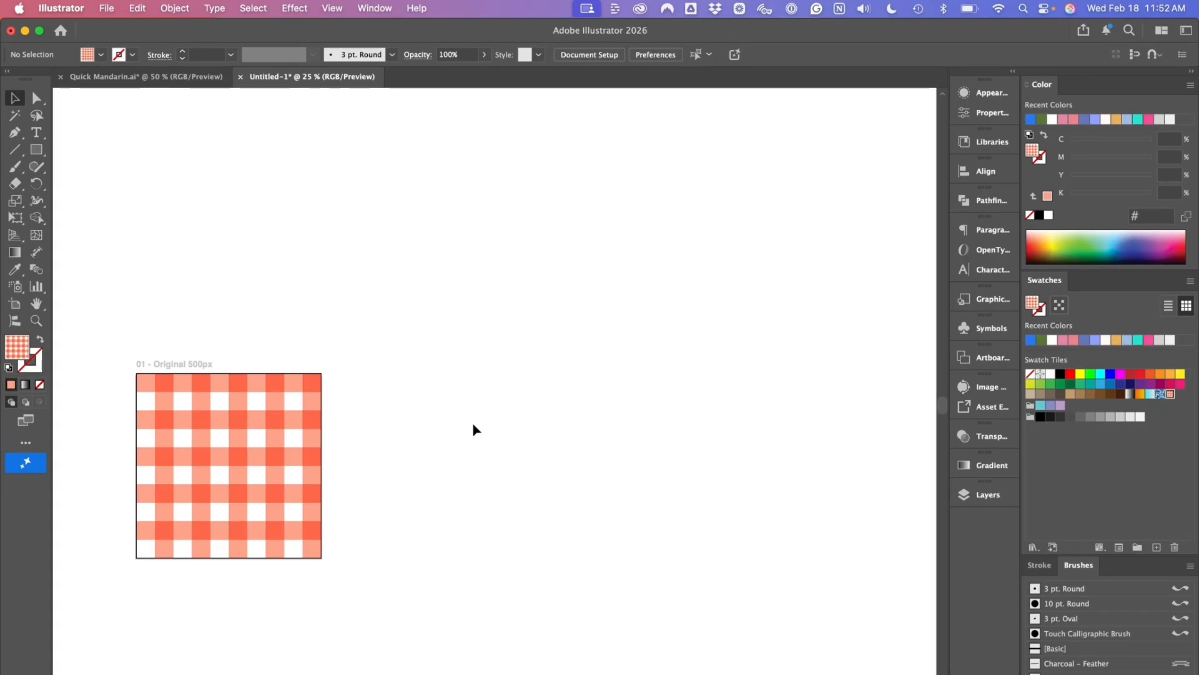
key(ctrl+Right)
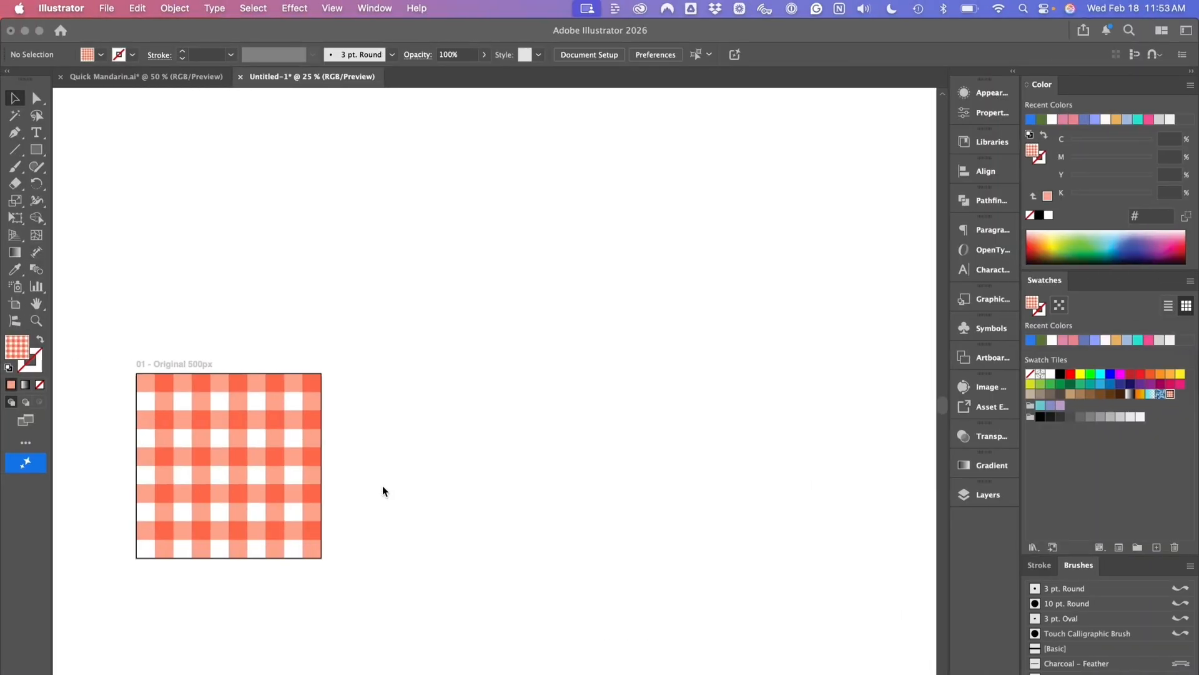
click(382, 486)
scroll(383, 485, down, 2)
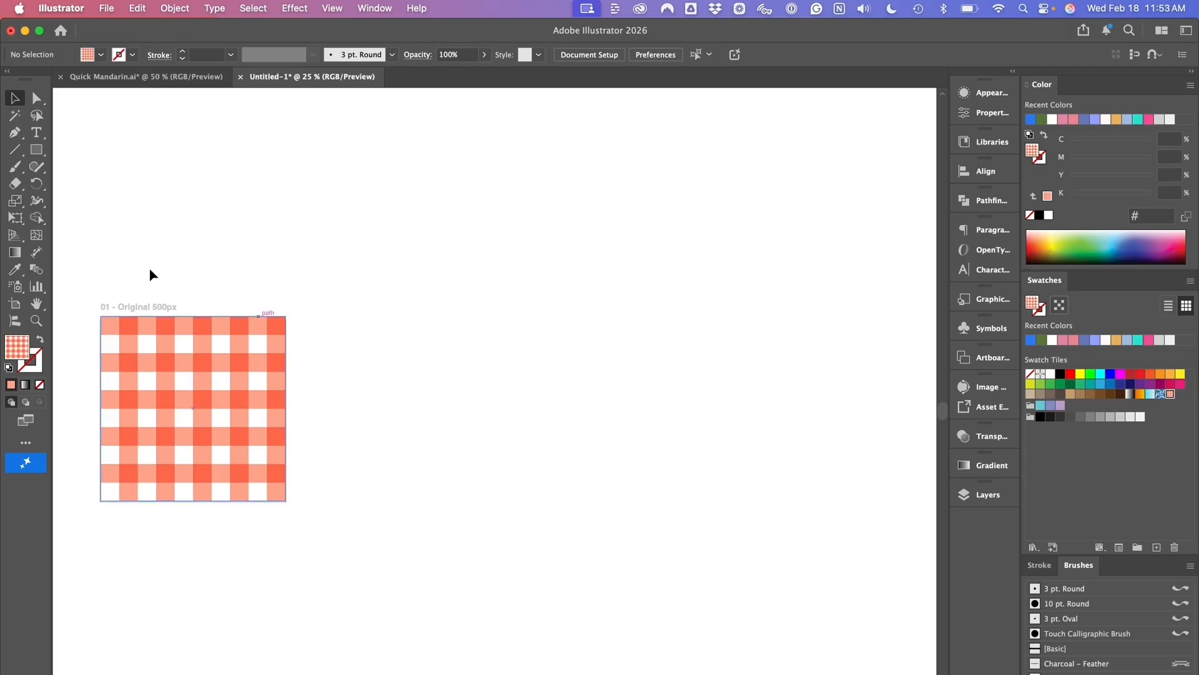
- In Illustrator, duplicate the Original 500px artboard together with its artwork, placing the copy beside the first
click(15, 304)
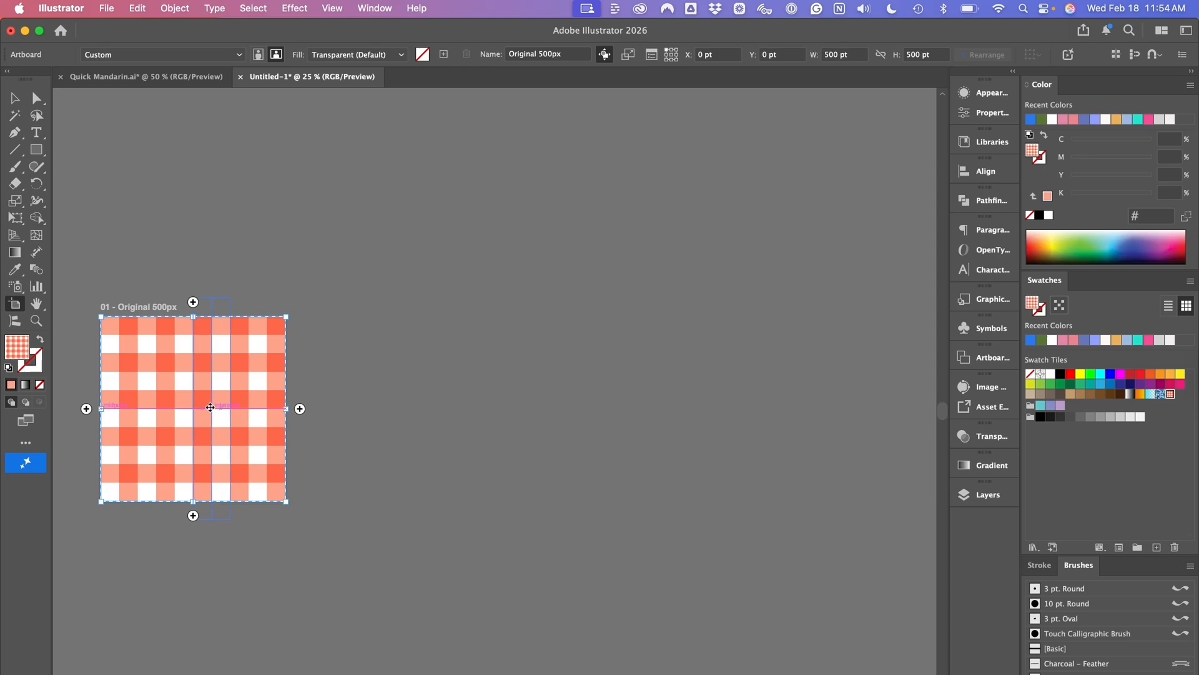
drag(213, 412, 445, 416)
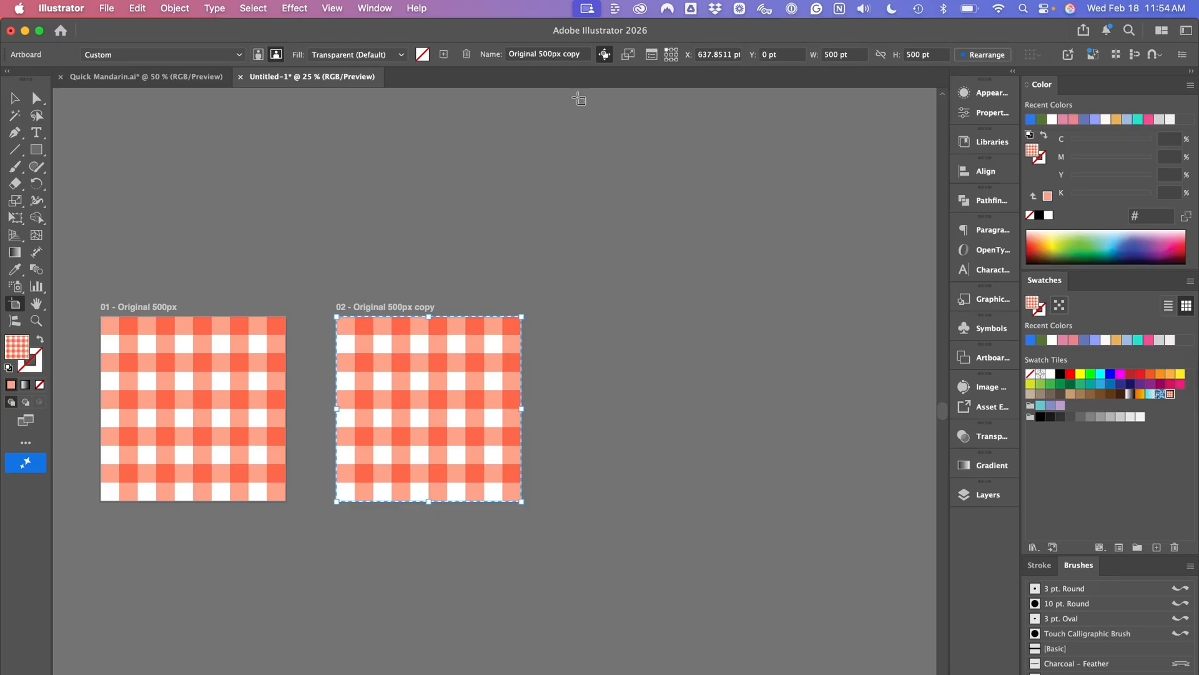
click(605, 56)
- Recheck the design width chart in Safari, and set the copied artboard's X position to 640 pt in Illustrator
key(ctrl+Right)
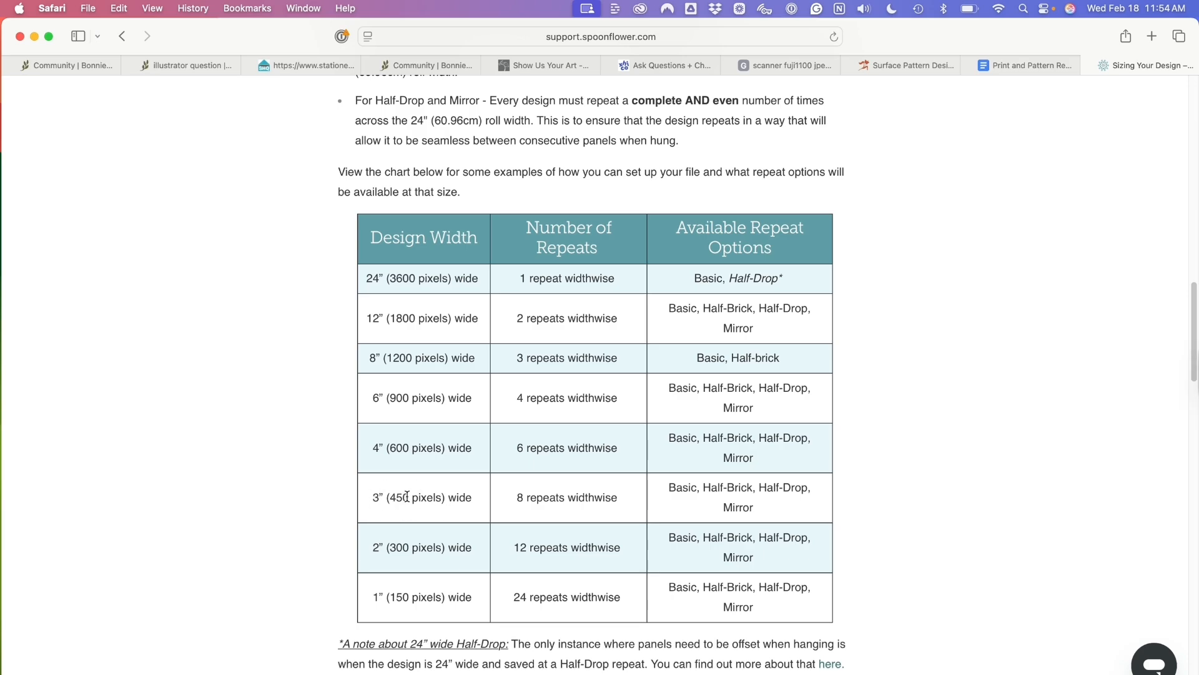
key(ctrl+Left)
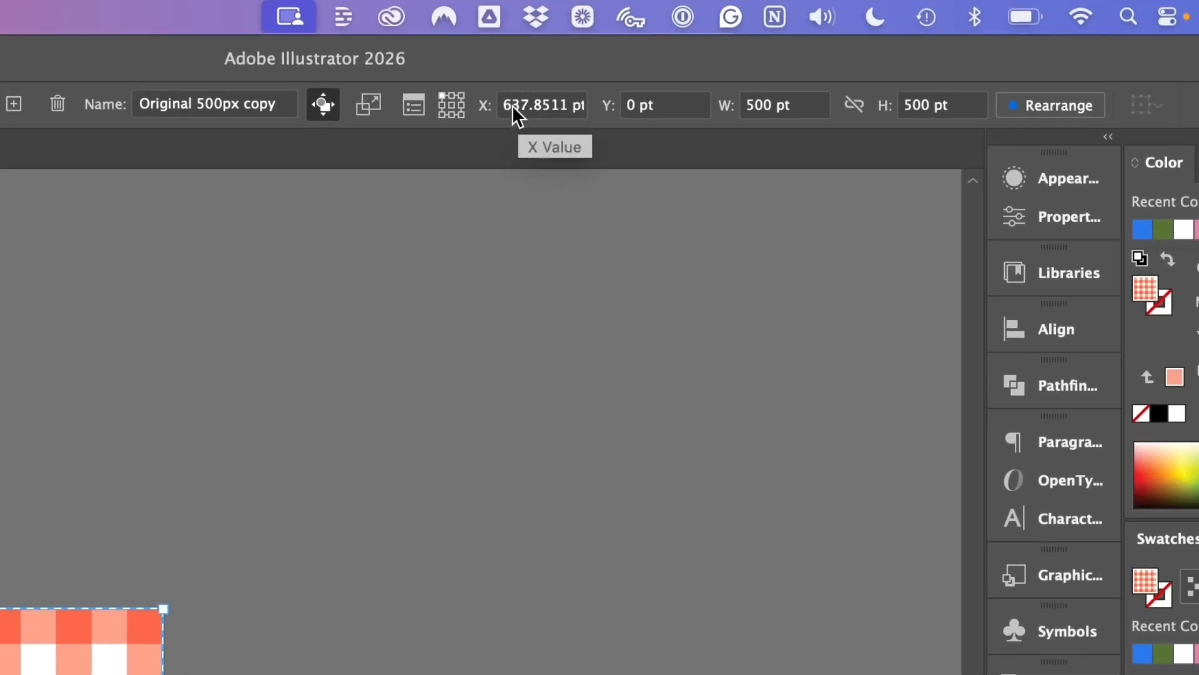
click(514, 115)
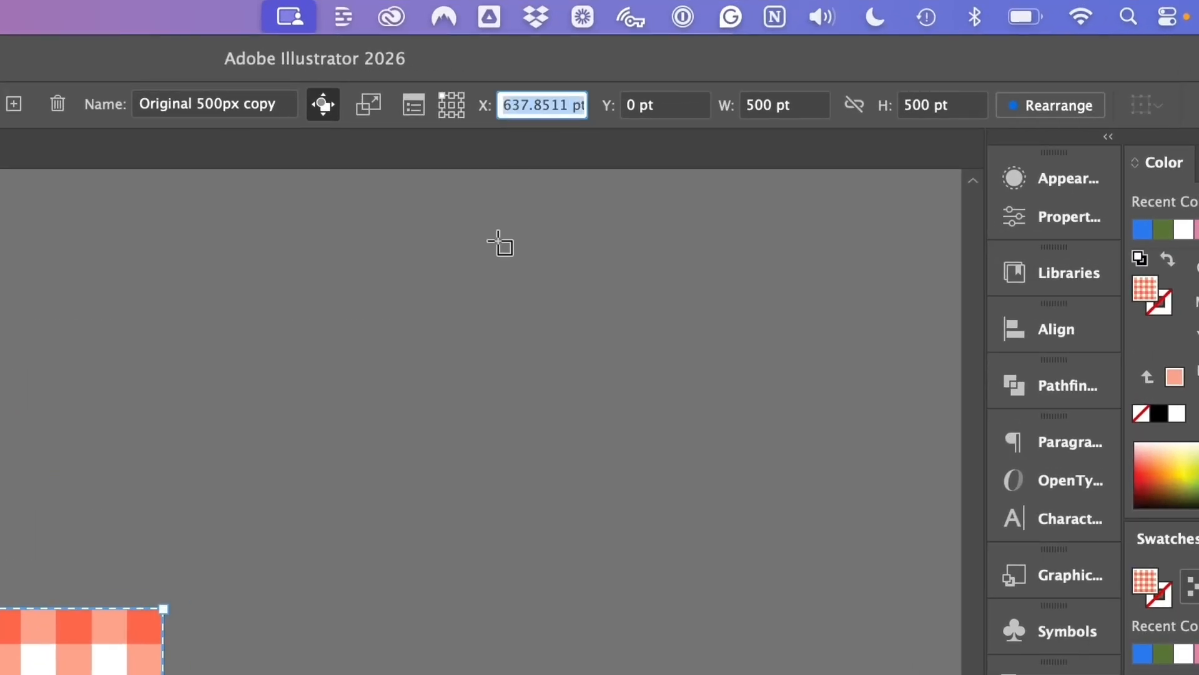
text(640)
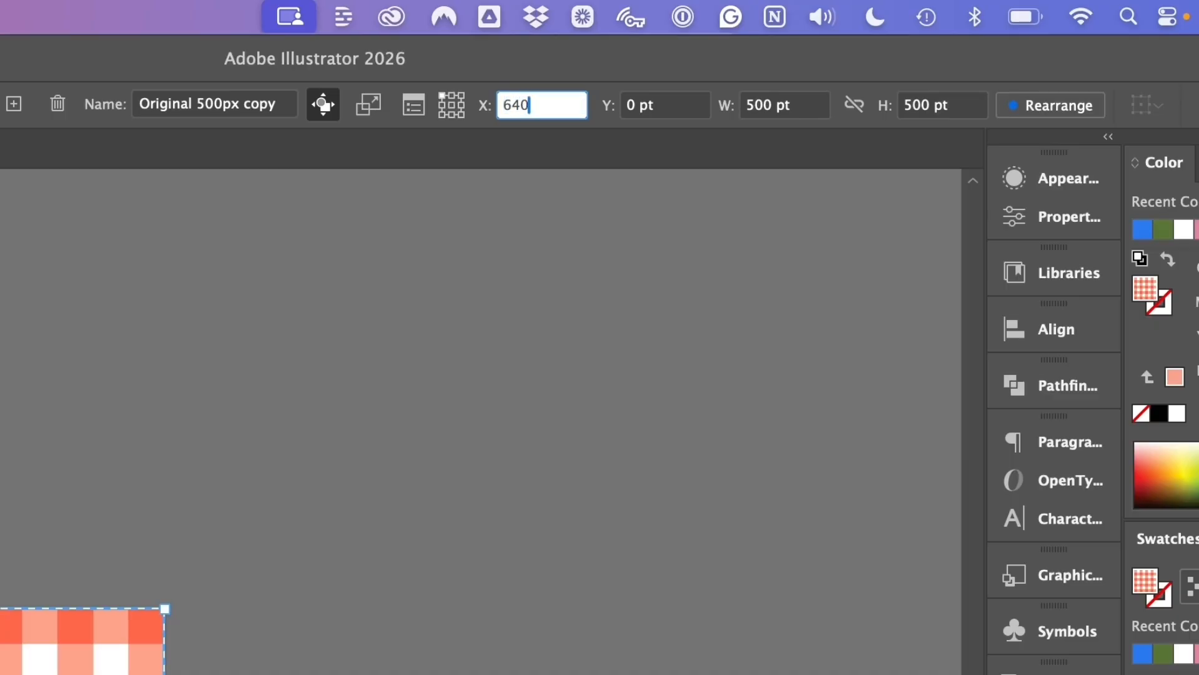
key(Return)
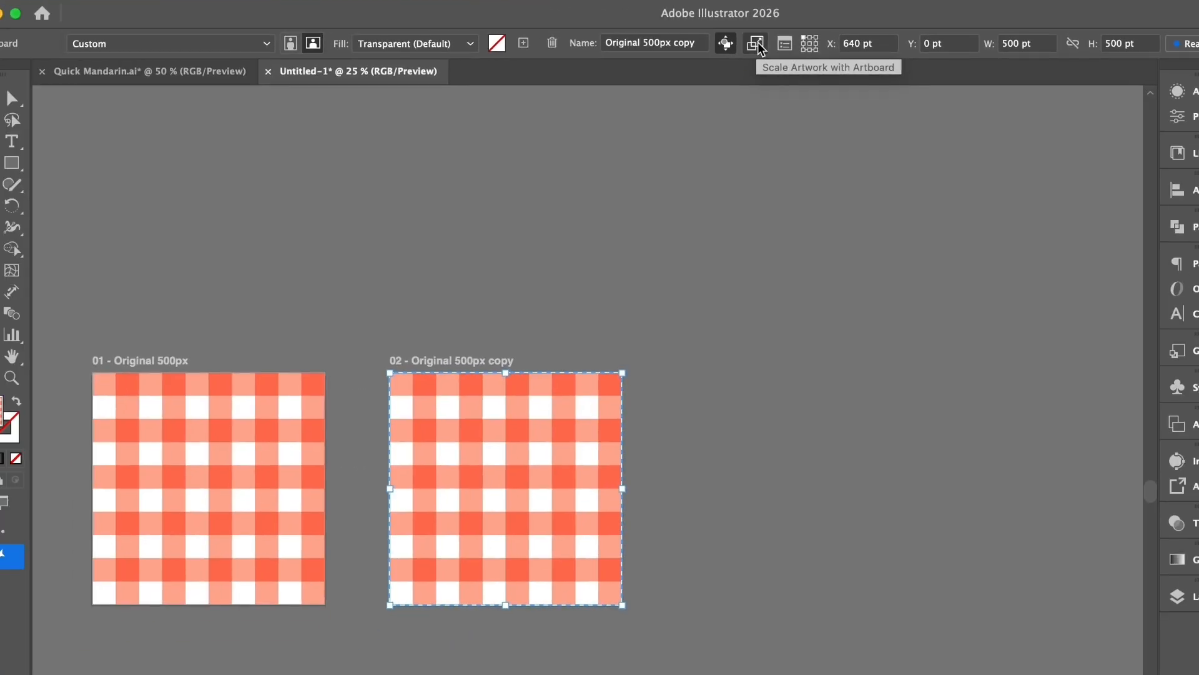
- Enable Scale Artwork with Artboard and resize the copied artboard to 450 pt wide by 450 pt high
click(756, 44)
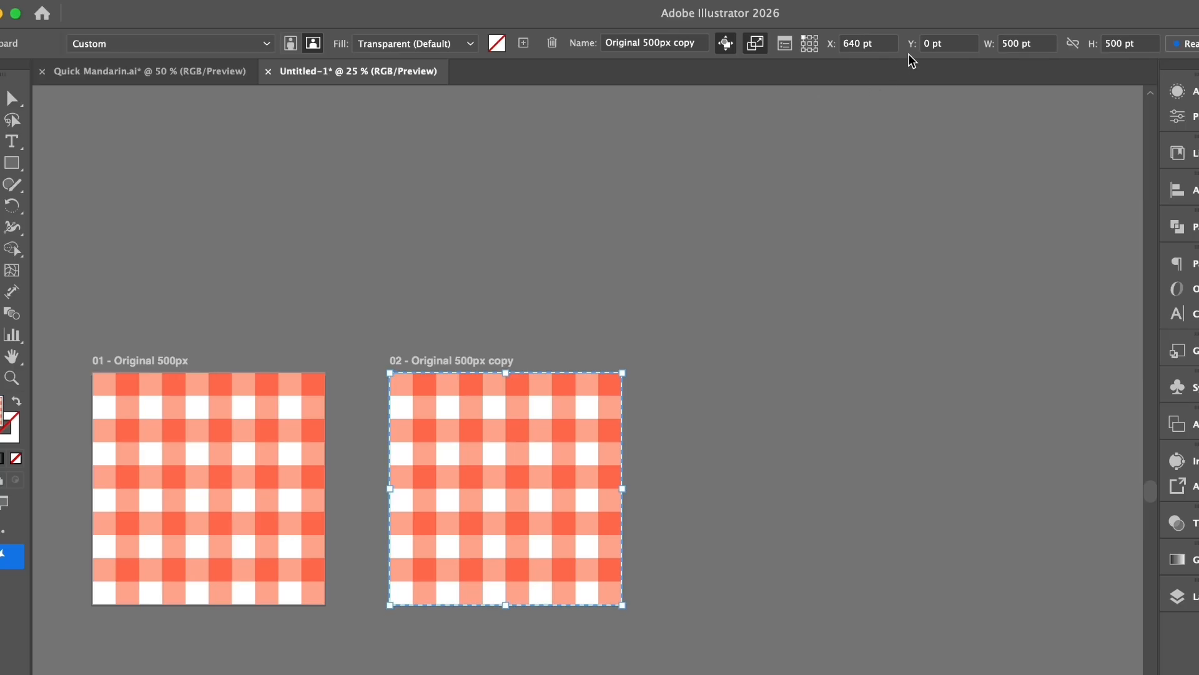
click(1051, 45)
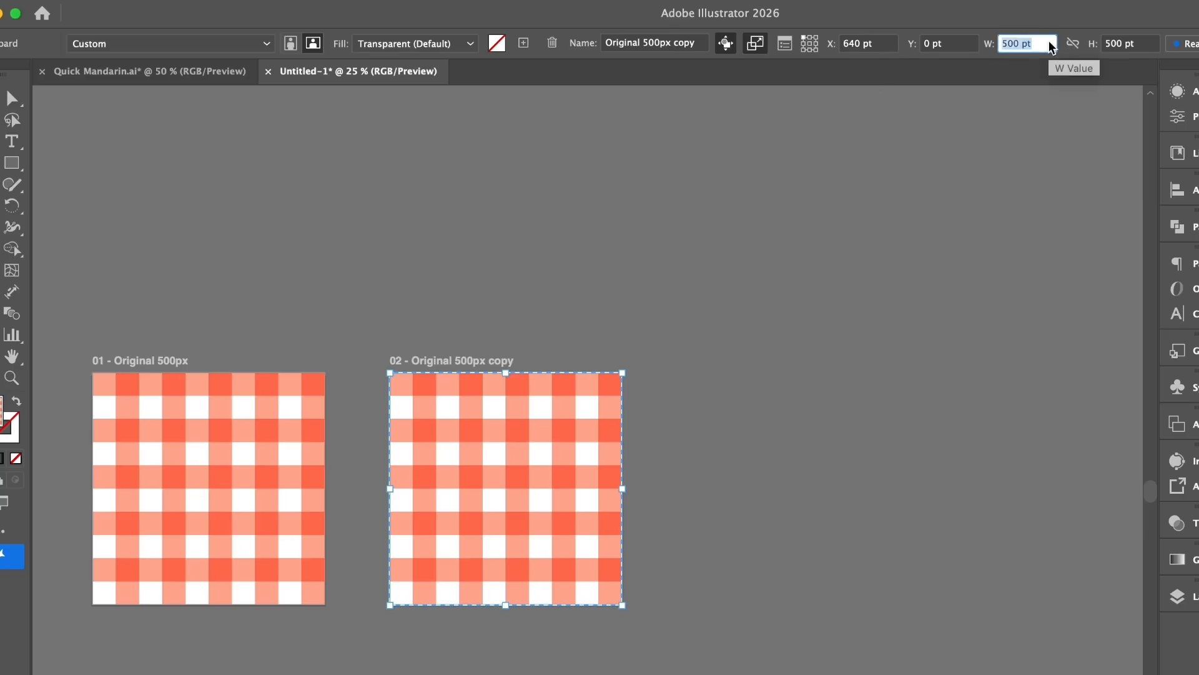
text(450)
key(Tab)
text(450)
key(Return)
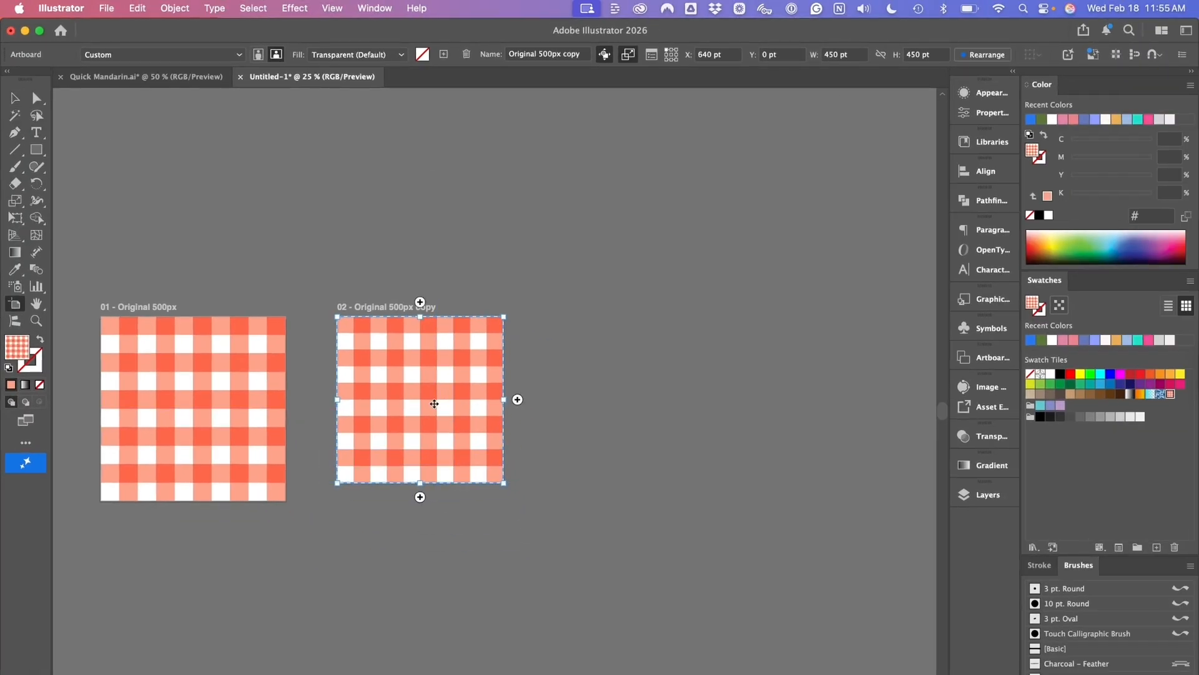
- Duplicate the 450 pt artboard with its artwork to its right, and set the new copy's X position to 1370 pt
drag(631, 439, 369, 436)
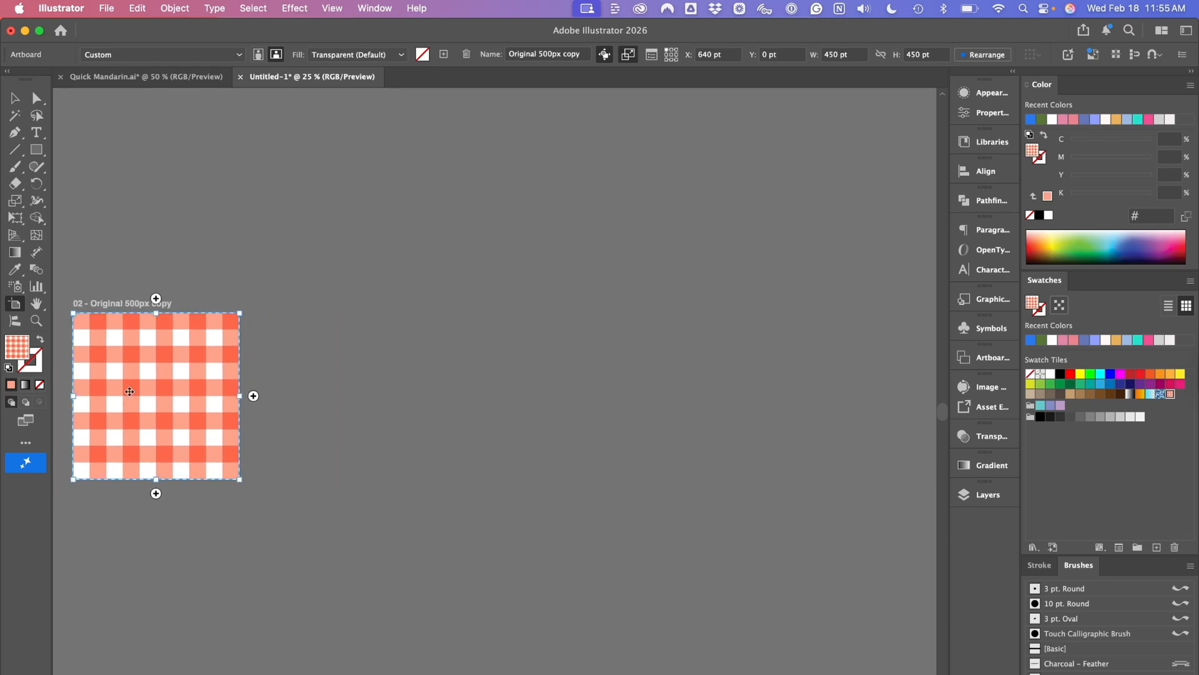
drag(130, 391, 400, 415)
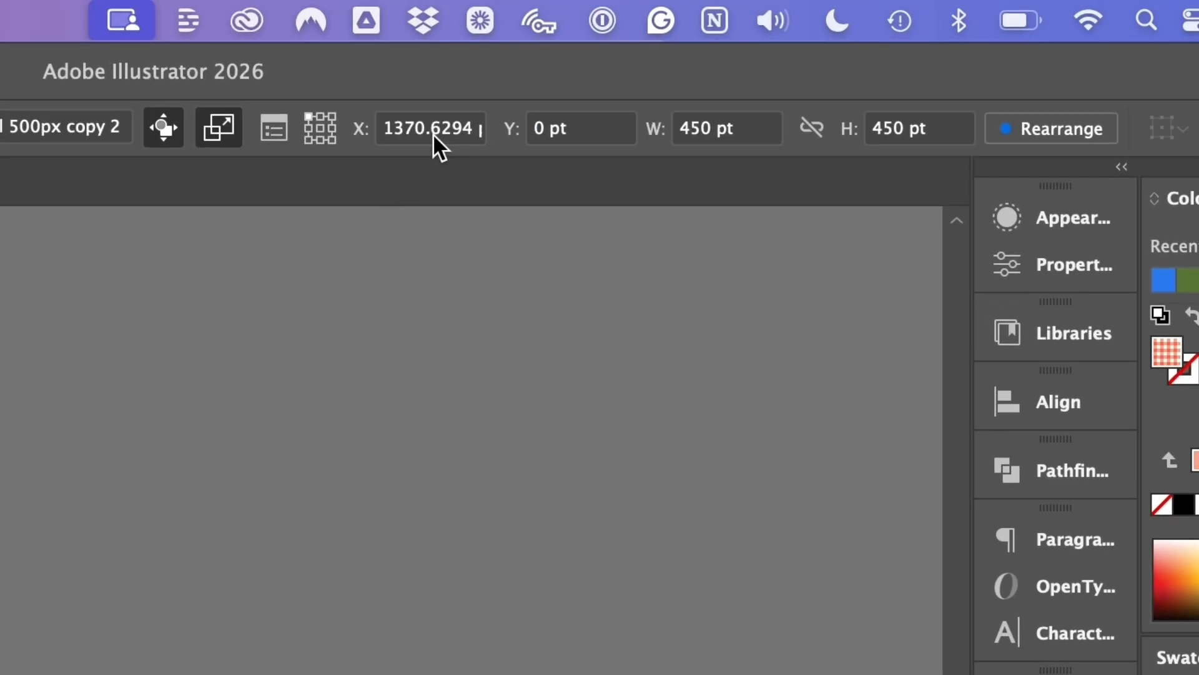
click(429, 130)
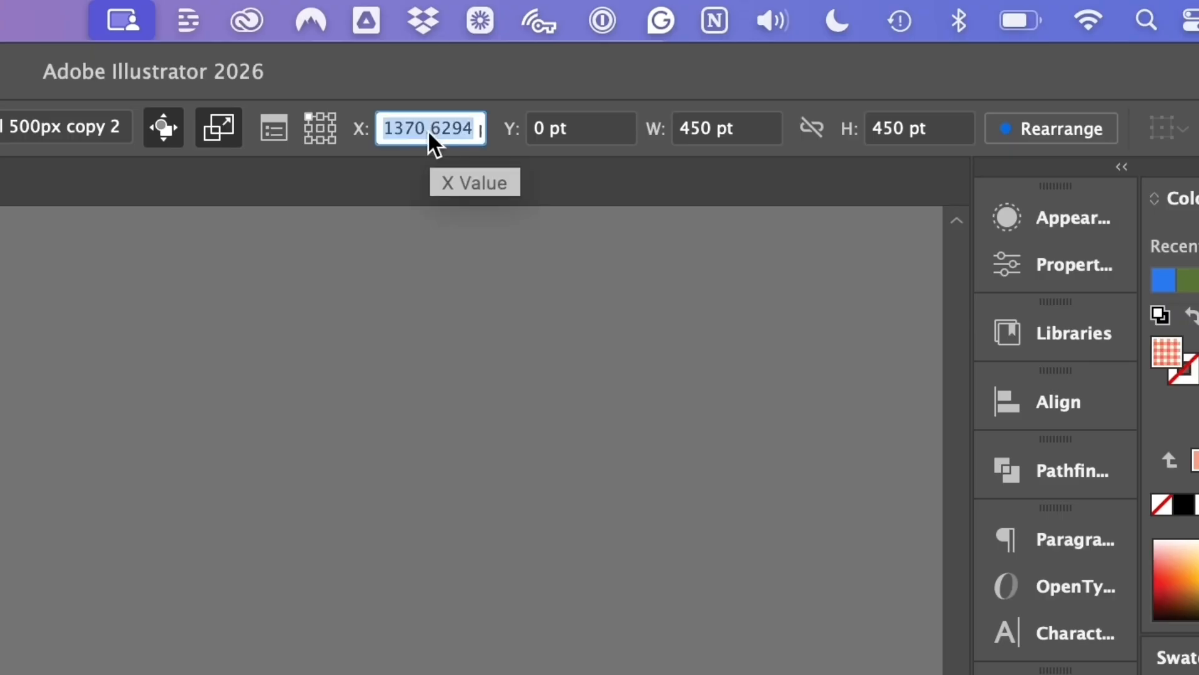
text(137)
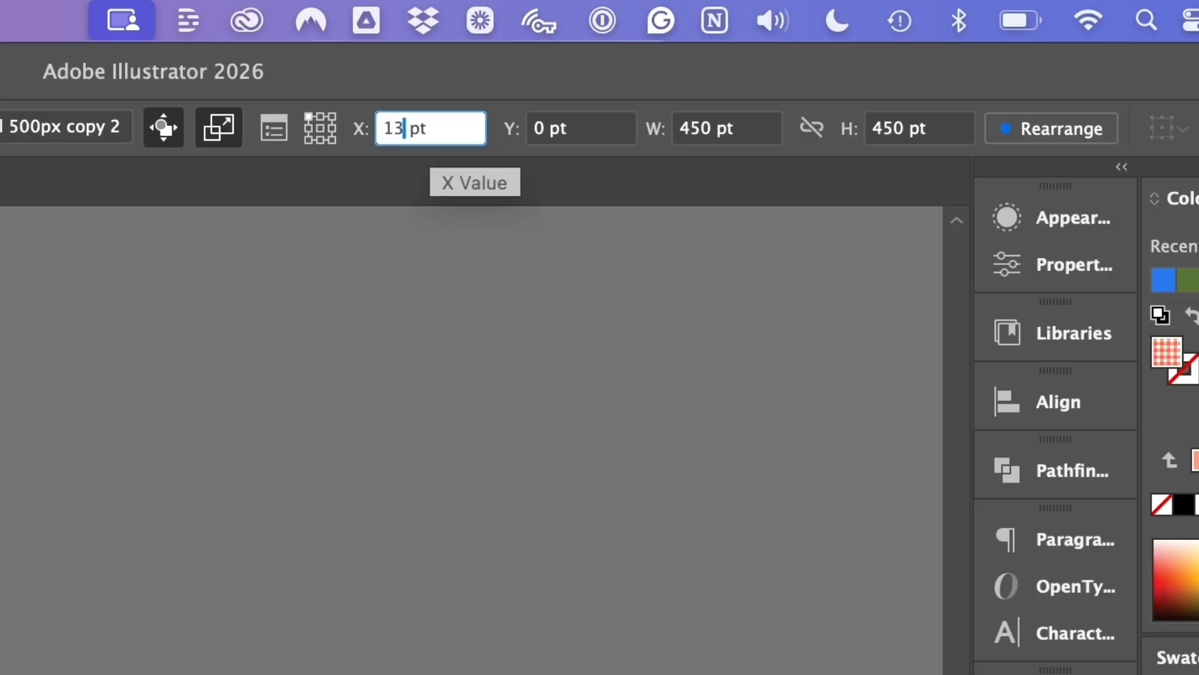
text(0)
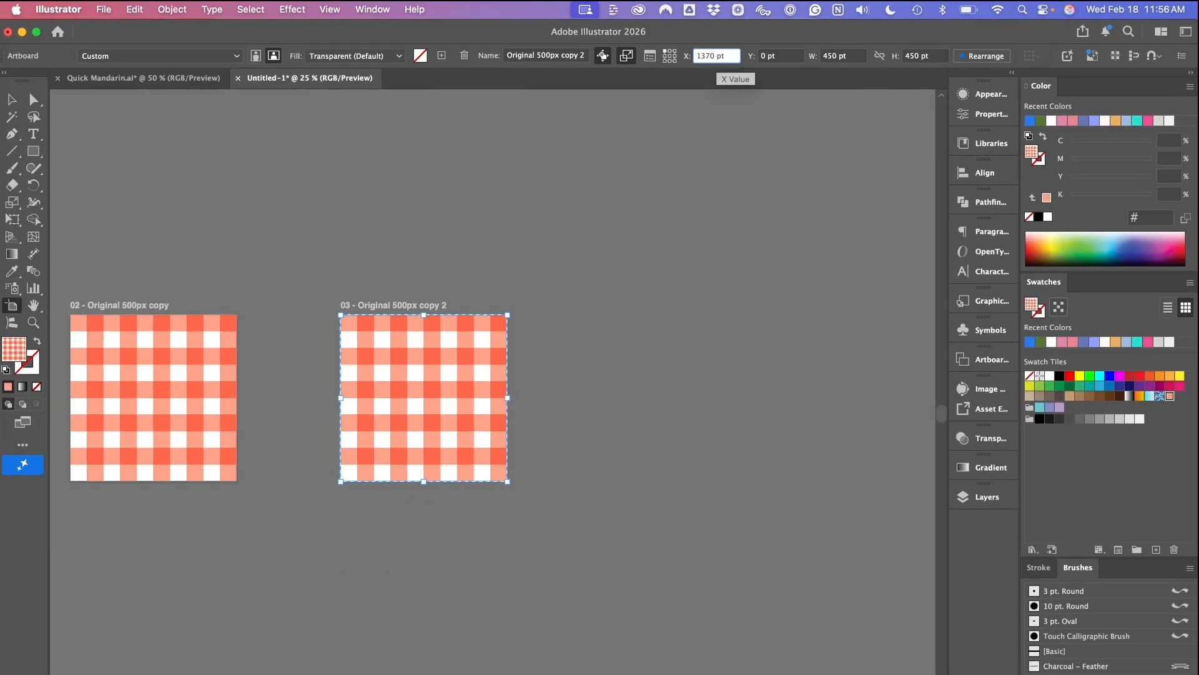
key(Return)
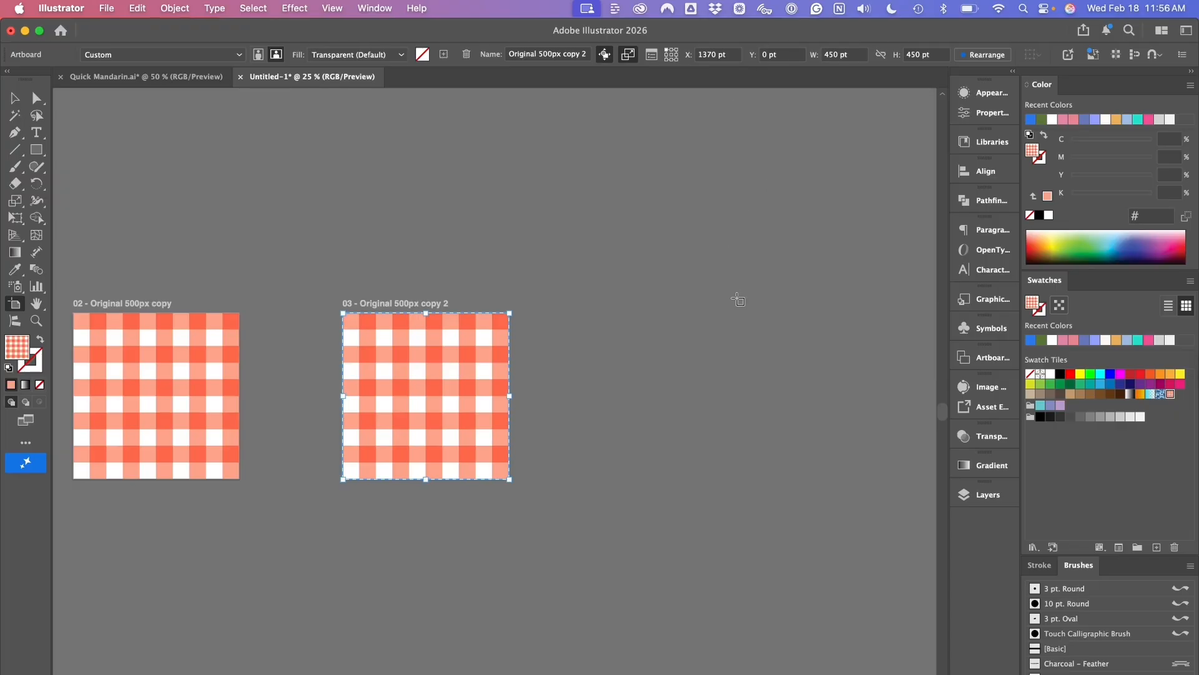
- Recheck the largest design width in Safari's chart, then in Illustrator constrain the newest artboard's proportions and resize it to 3600 pt by 3600 pt
key(ctrl+Right)
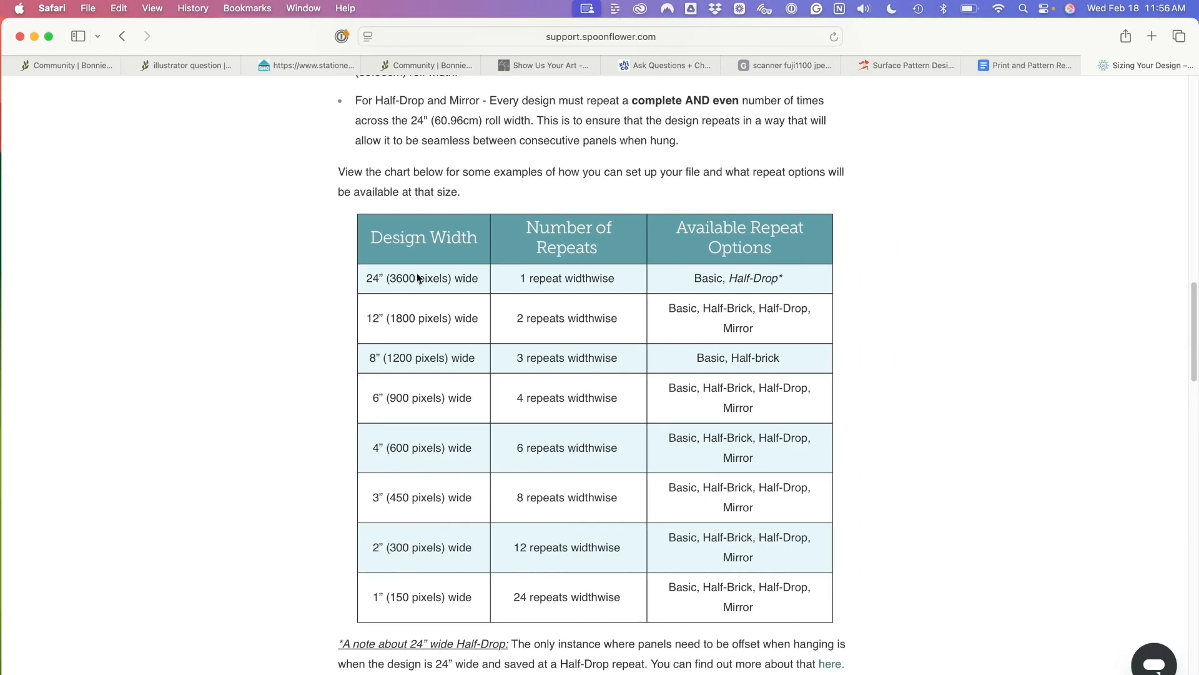
key(ctrl+Left)
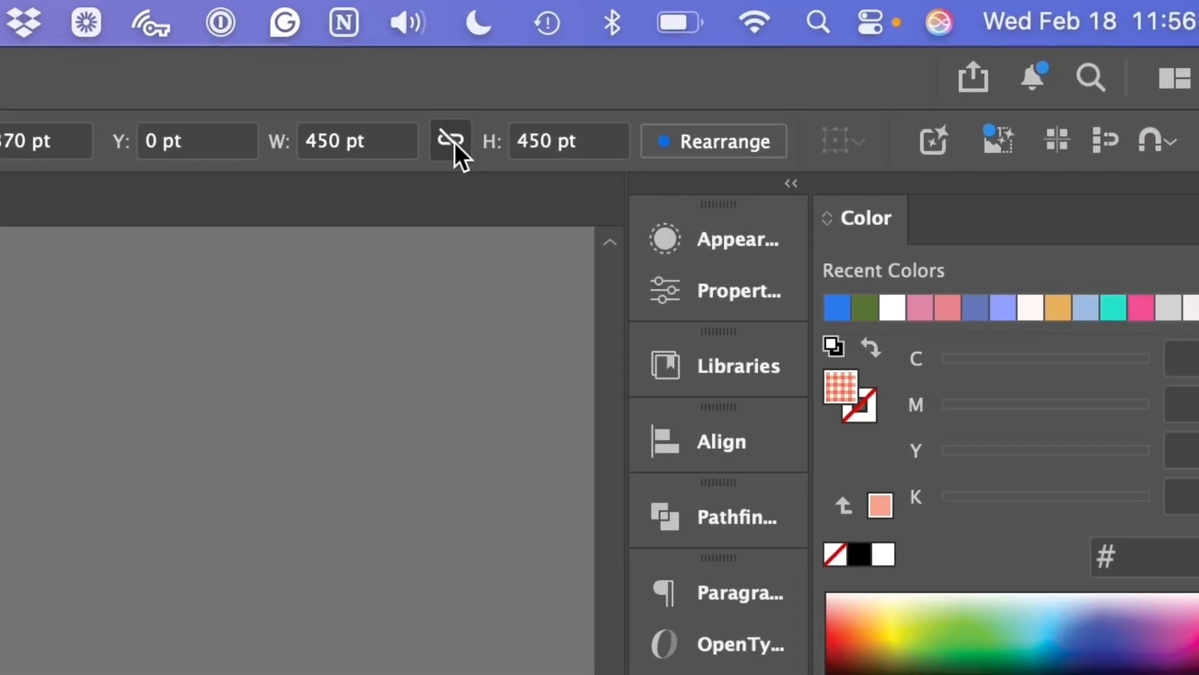
click(453, 140)
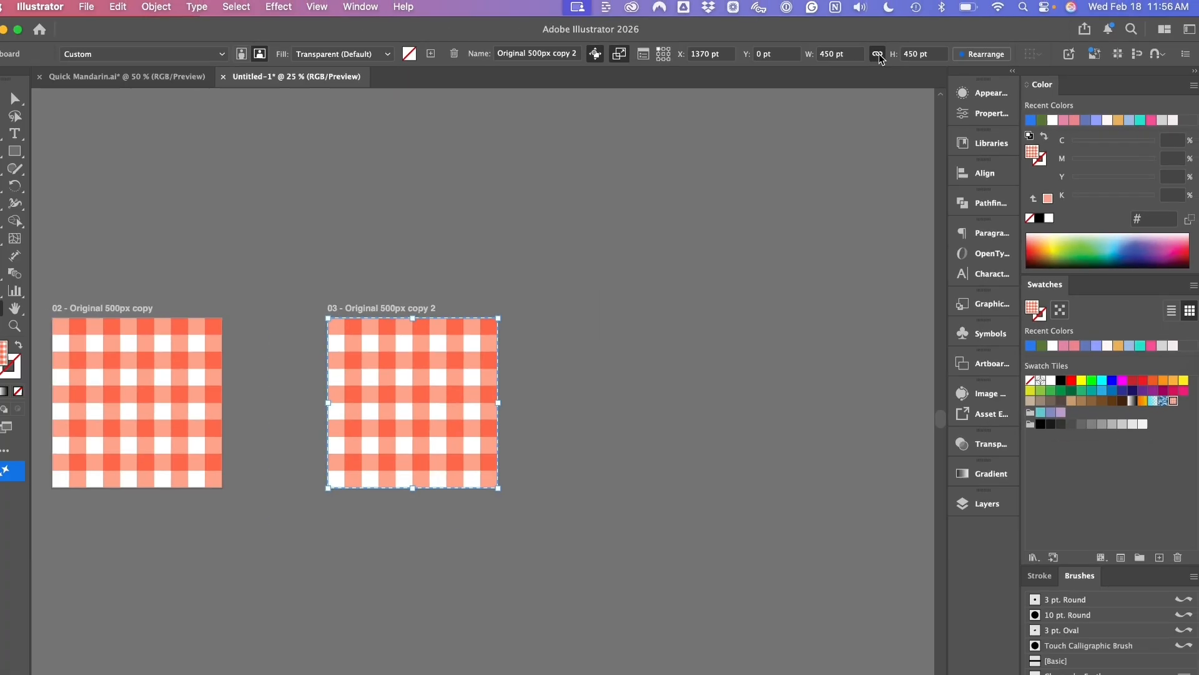
click(340, 140)
triple_click(841, 55)
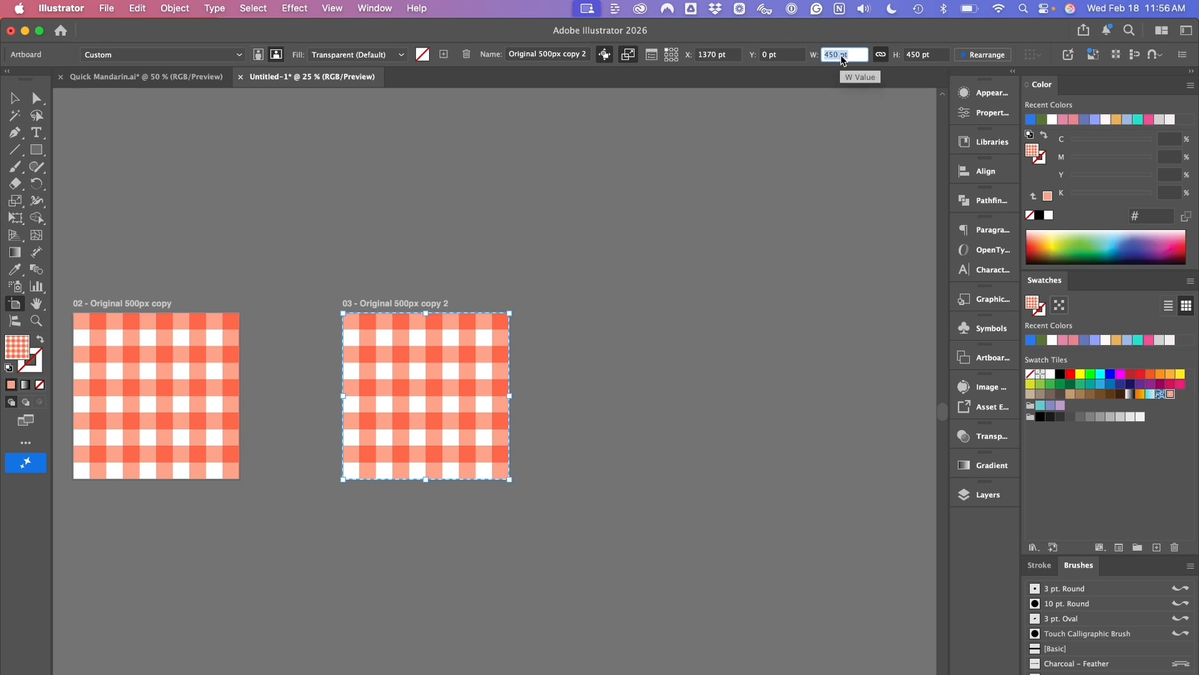
text(3600)
key(Tab)
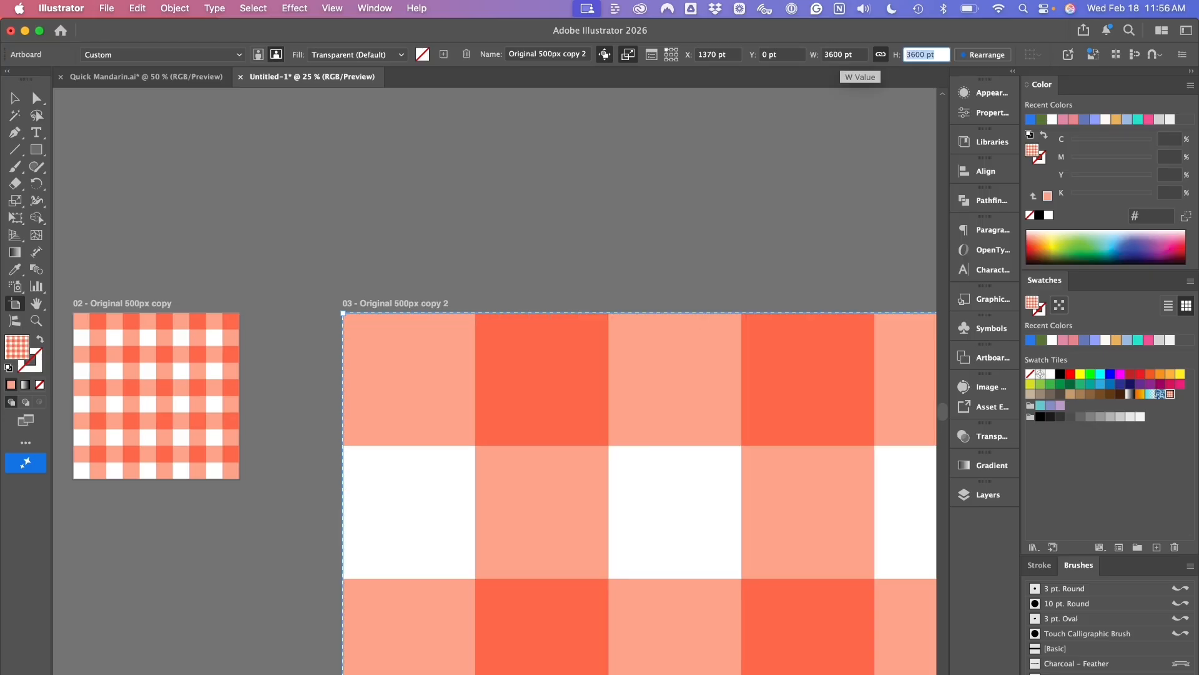
key(alt+super+space)
alt+super+click(677, 375)
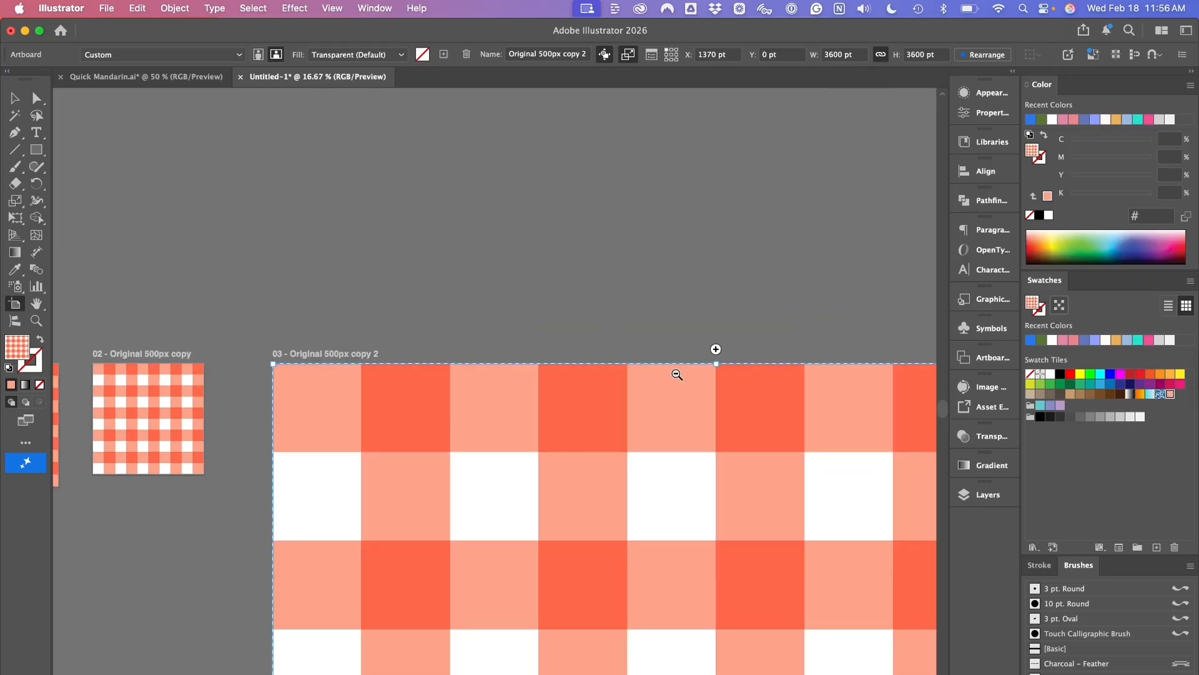
alt+super+click(677, 374)
alt+super+click(676, 374)
alt+super+click(668, 383)
drag(650, 410, 716, 169)
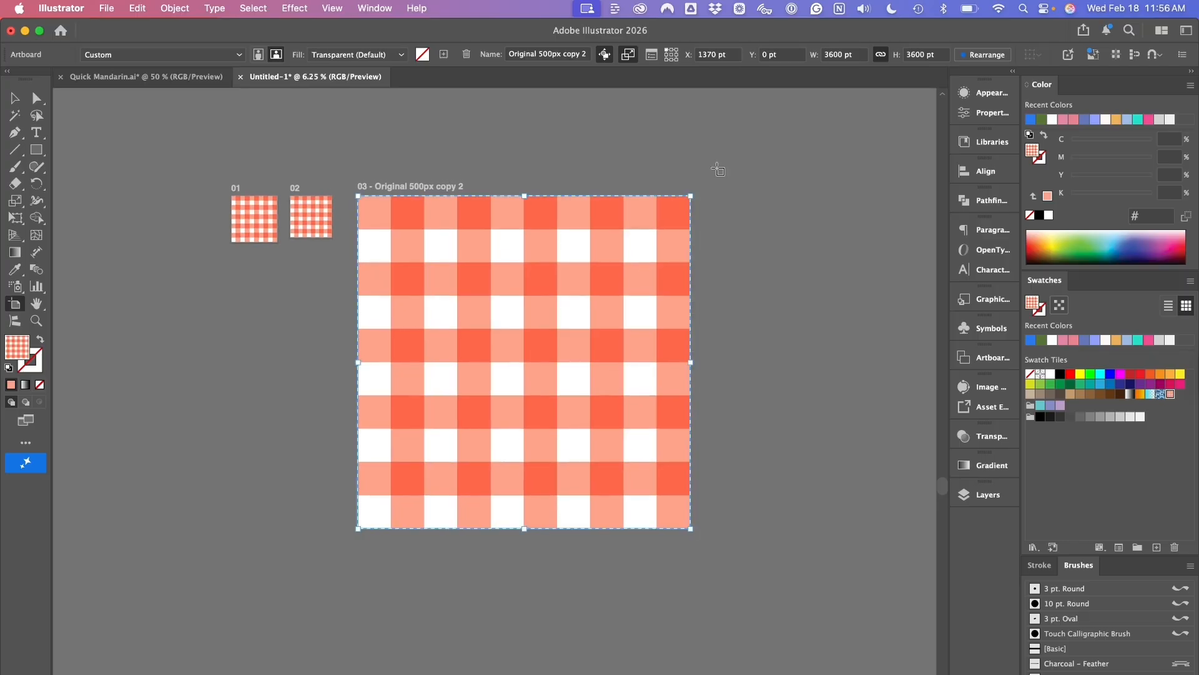
key(Escape)
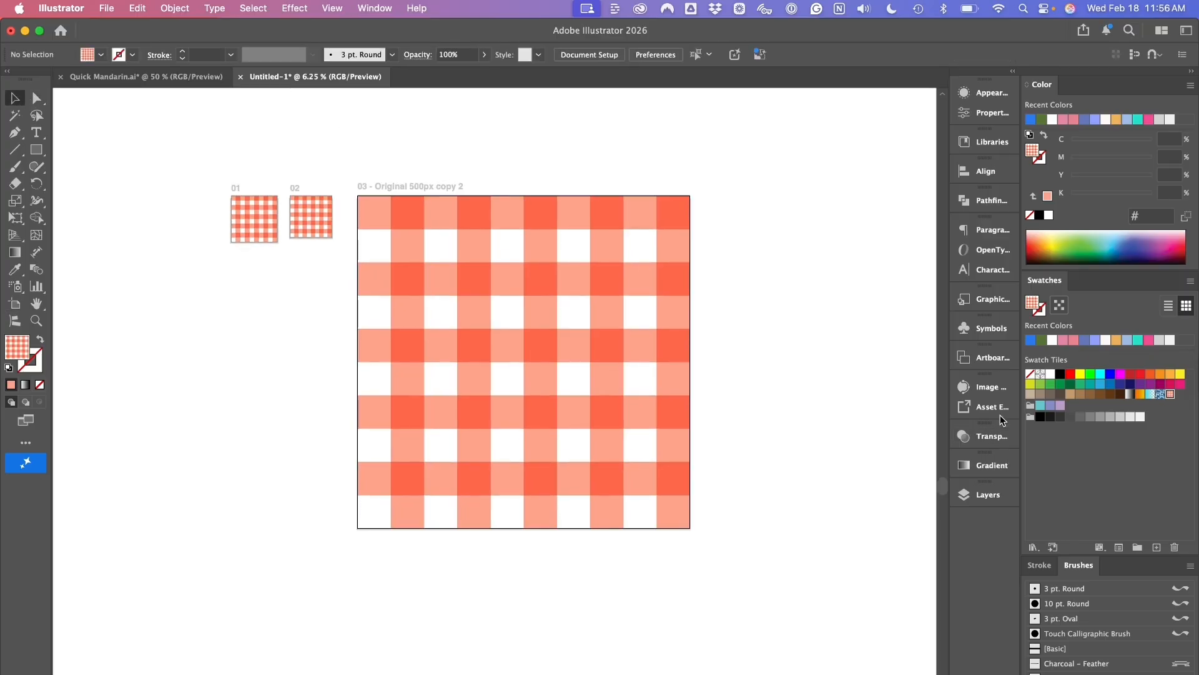
- Rename the second artboard as "Original 450px"
click(984, 361)
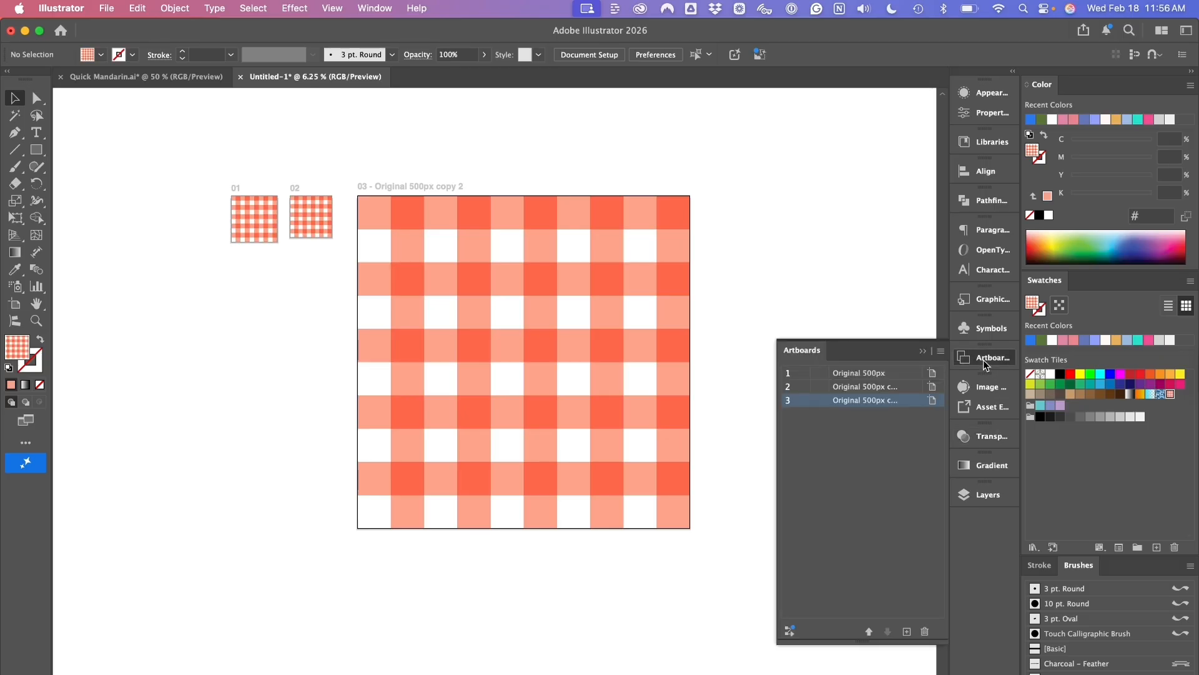
click(868, 387)
double_click(868, 387)
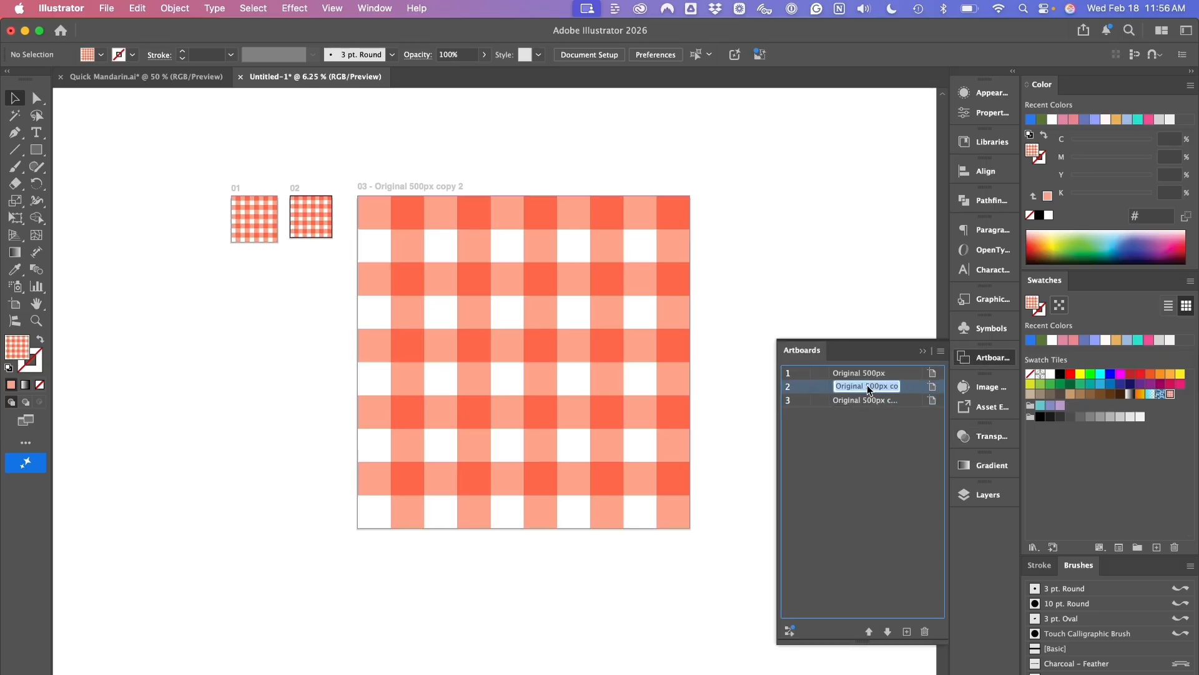
click(870, 385)
key(super+a)
text(Original 450px)
- Rename the third artboard as "Original 3600px" and collapse the artboard list
double_click(875, 400)
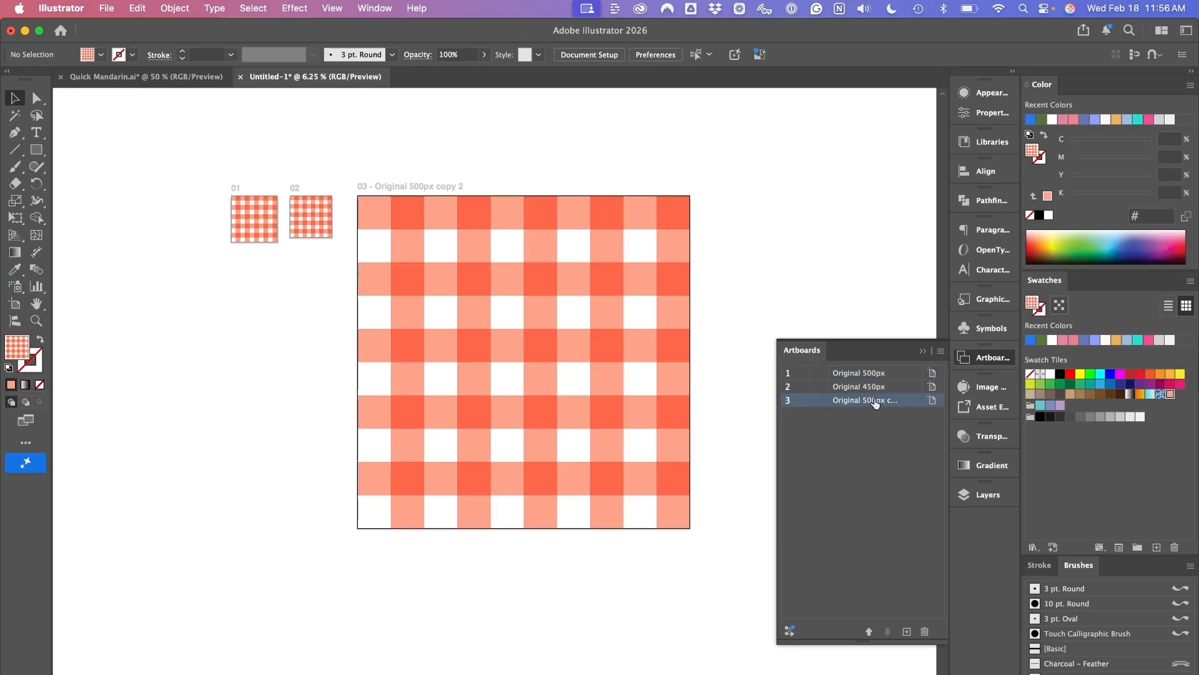
drag(866, 400, 919, 399)
text(36)
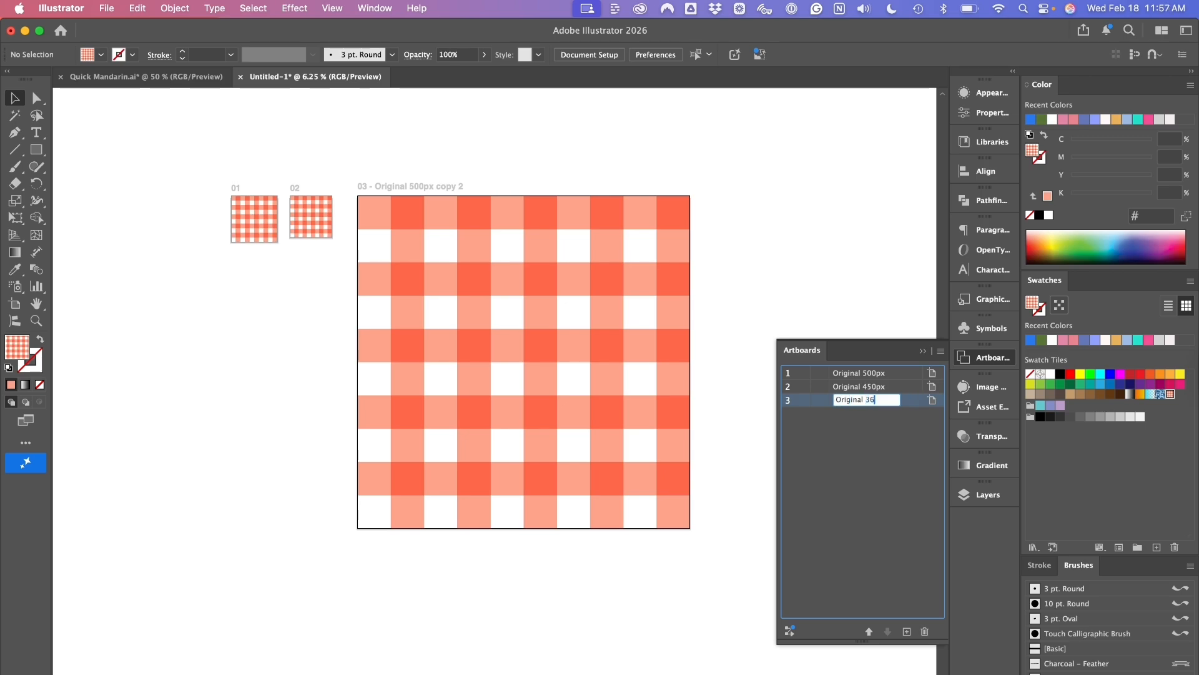
text(00px)
key(Return)
click(860, 298)
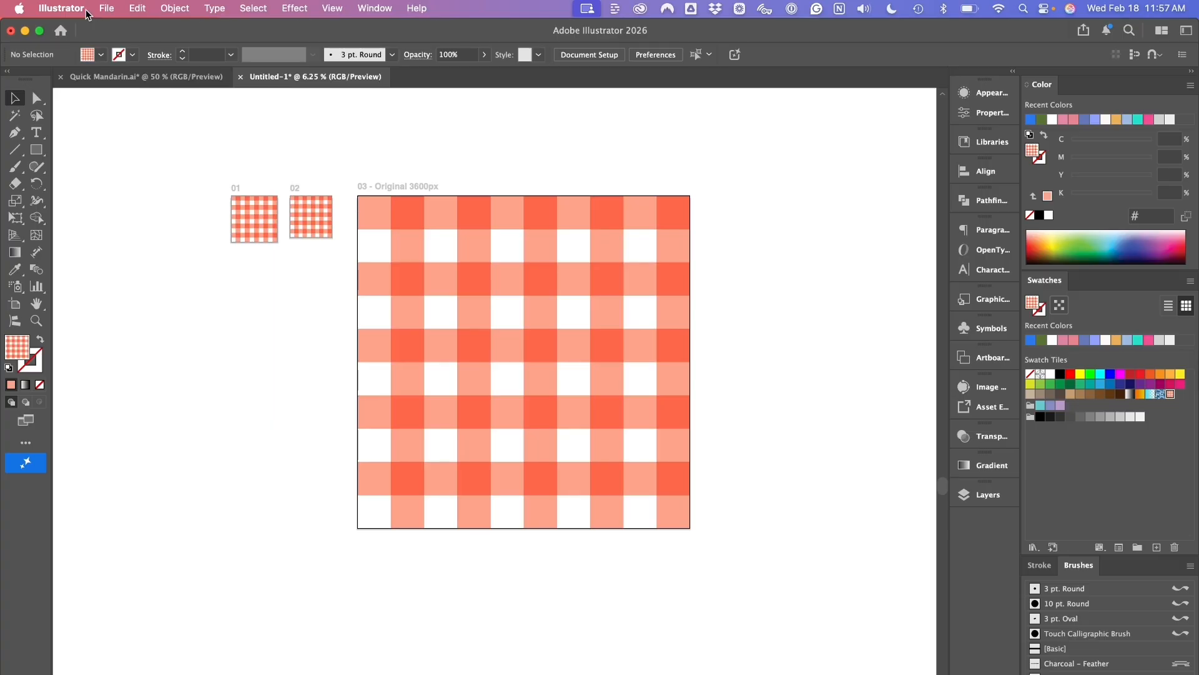
- Start exporting the document in JPEG format, with Use Artboards enabled for all artboards
click(105, 8)
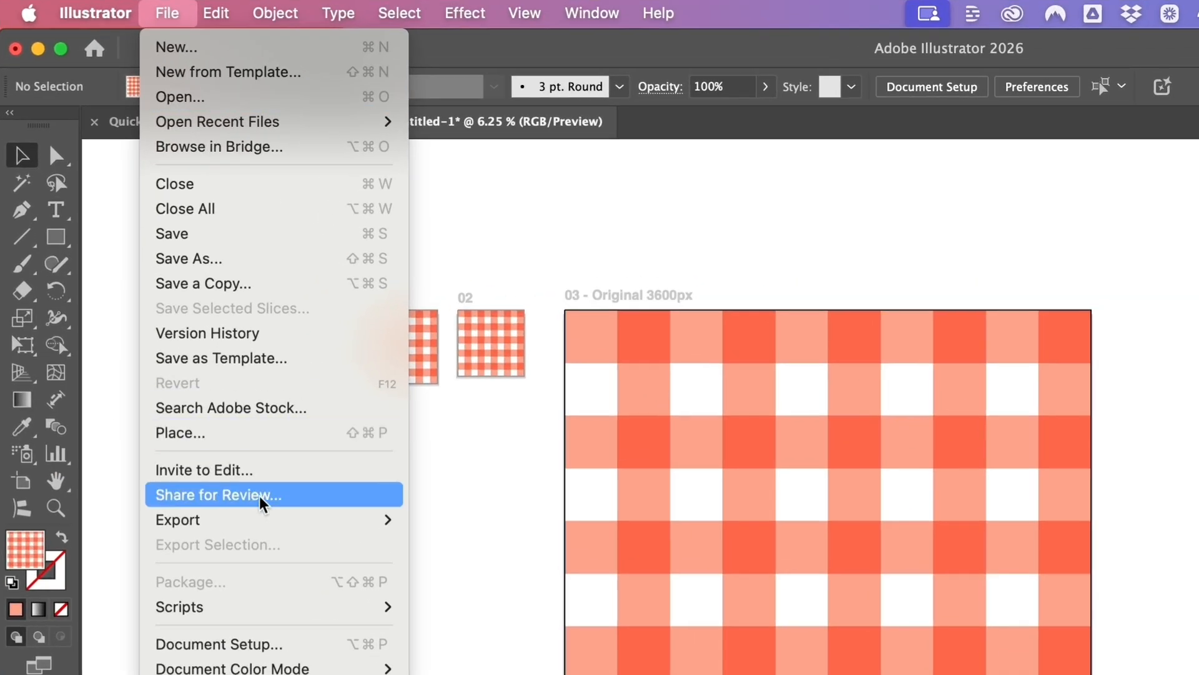
mouse_move(170, 333)
click(409, 547)
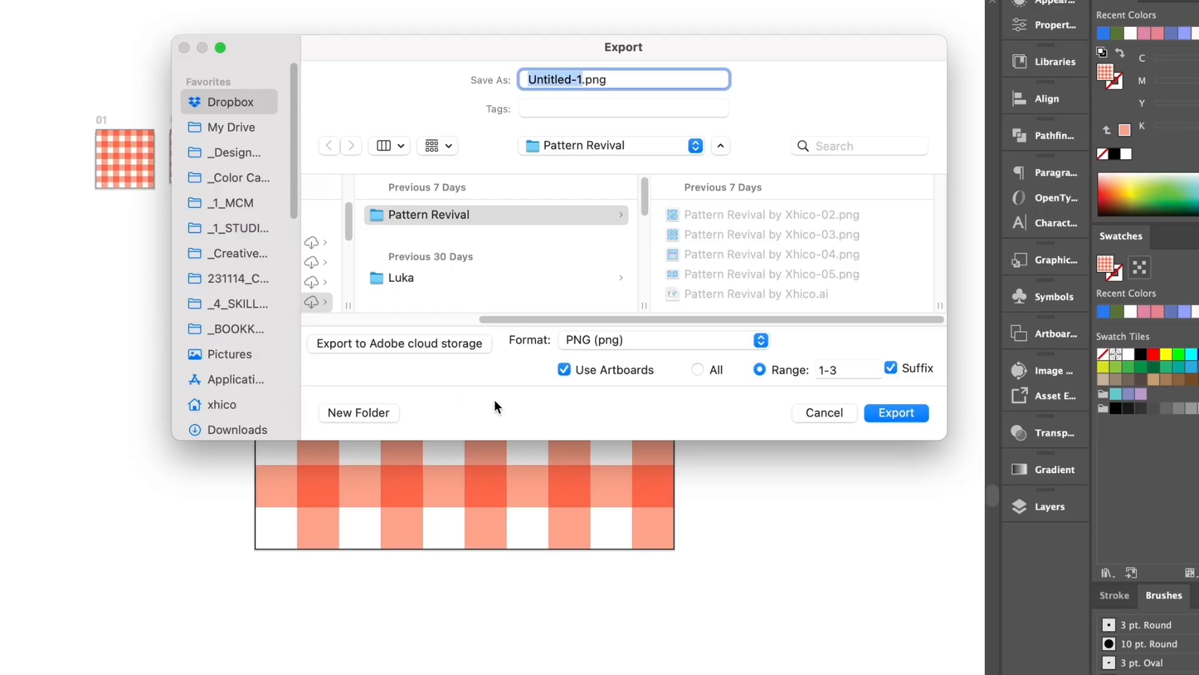
click(670, 339)
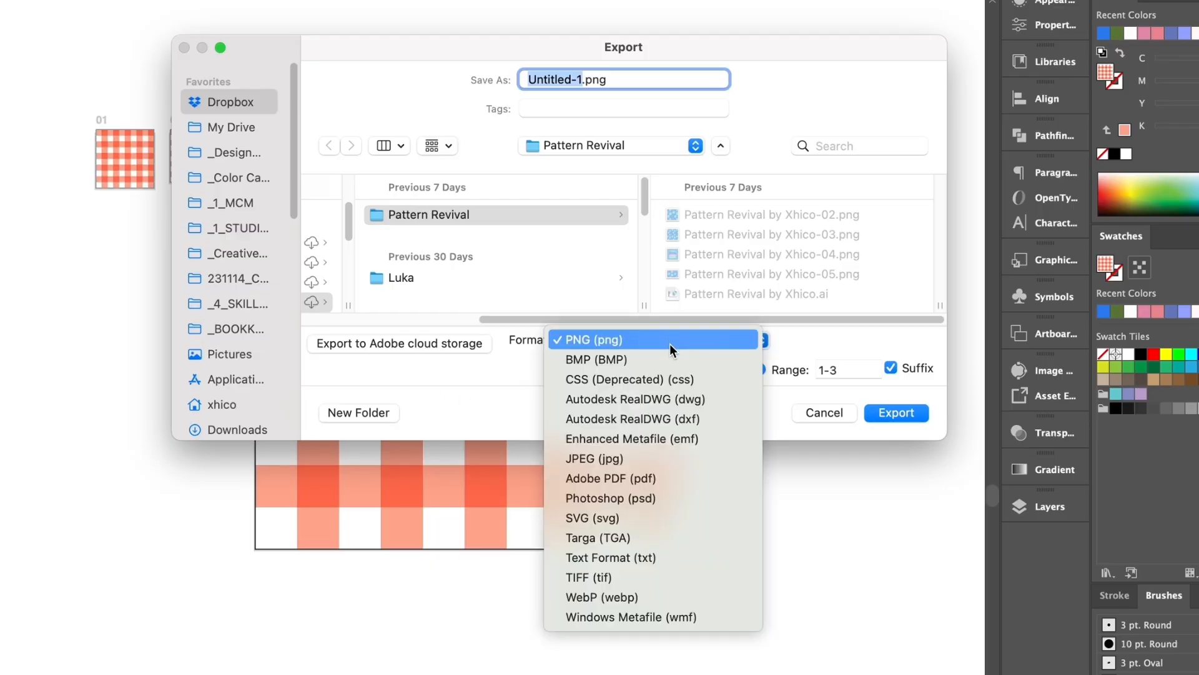
click(658, 464)
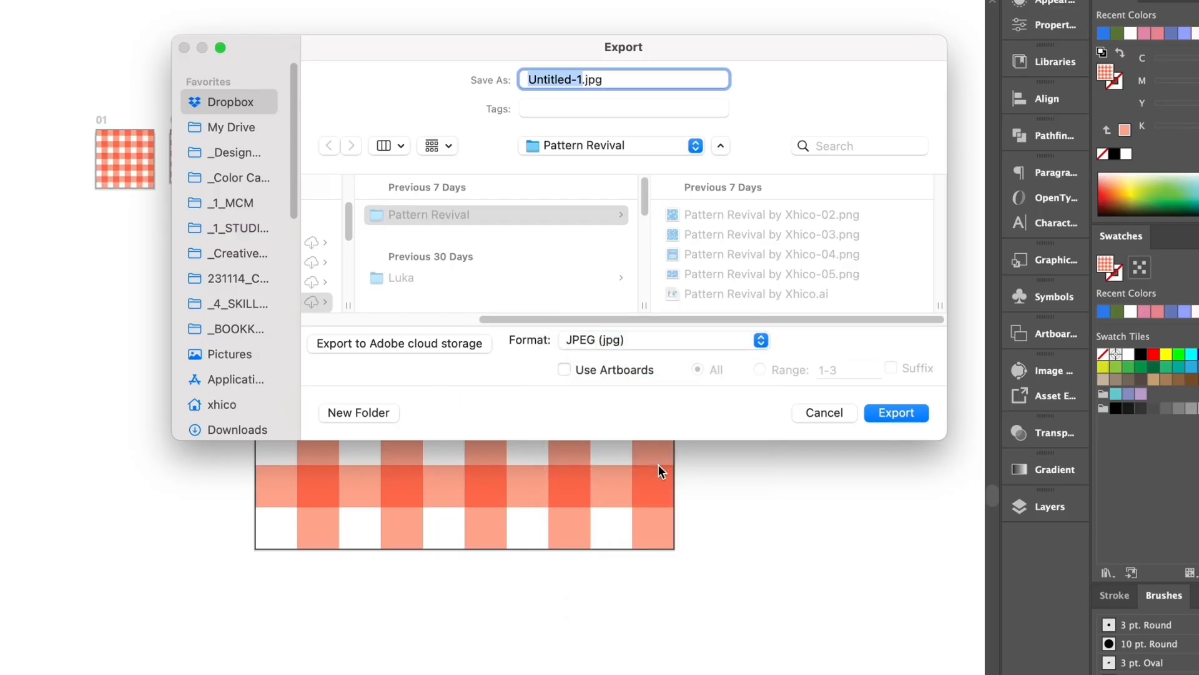
click(564, 370)
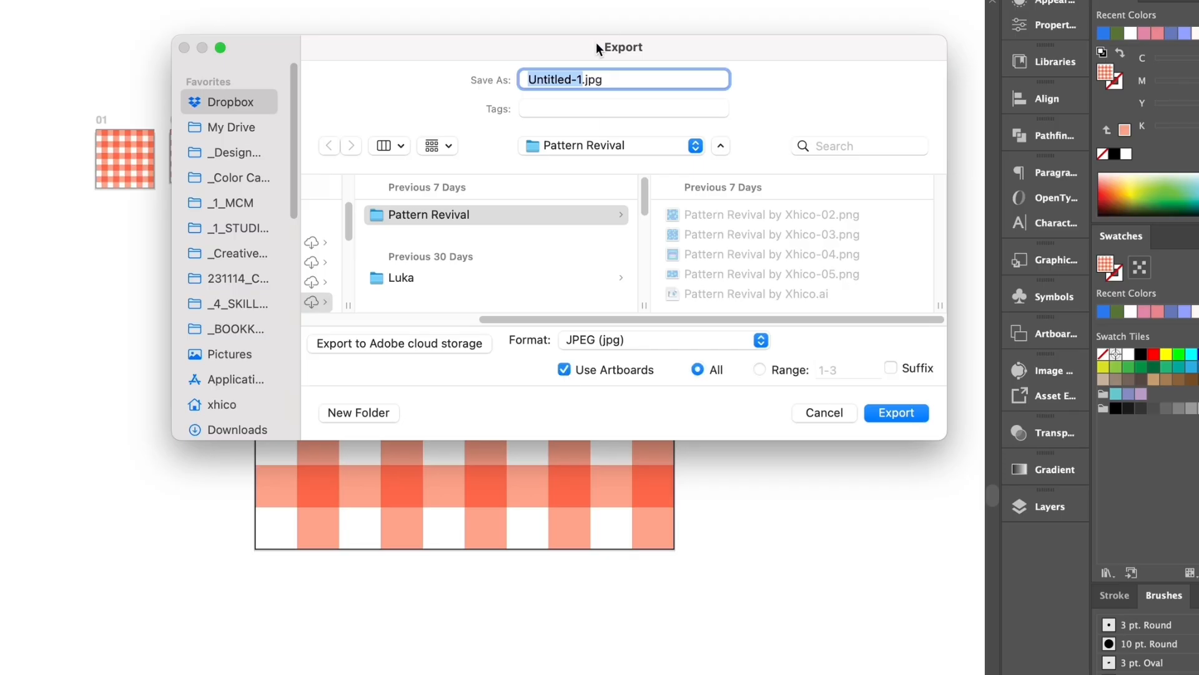
- Name the export "Spoonflower Gingham", enable the artboard suffix, and proceed to the JPEG options
text(Spoon)
text(flower Ging)
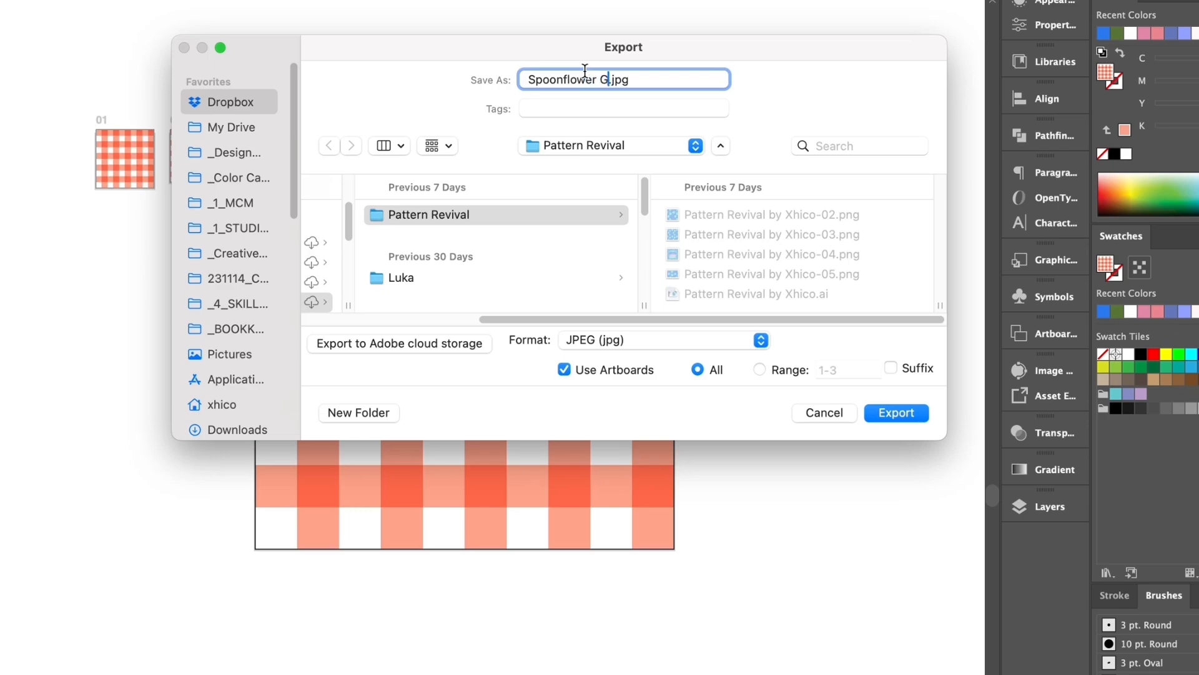
text(ham)
click(892, 367)
click(890, 413)
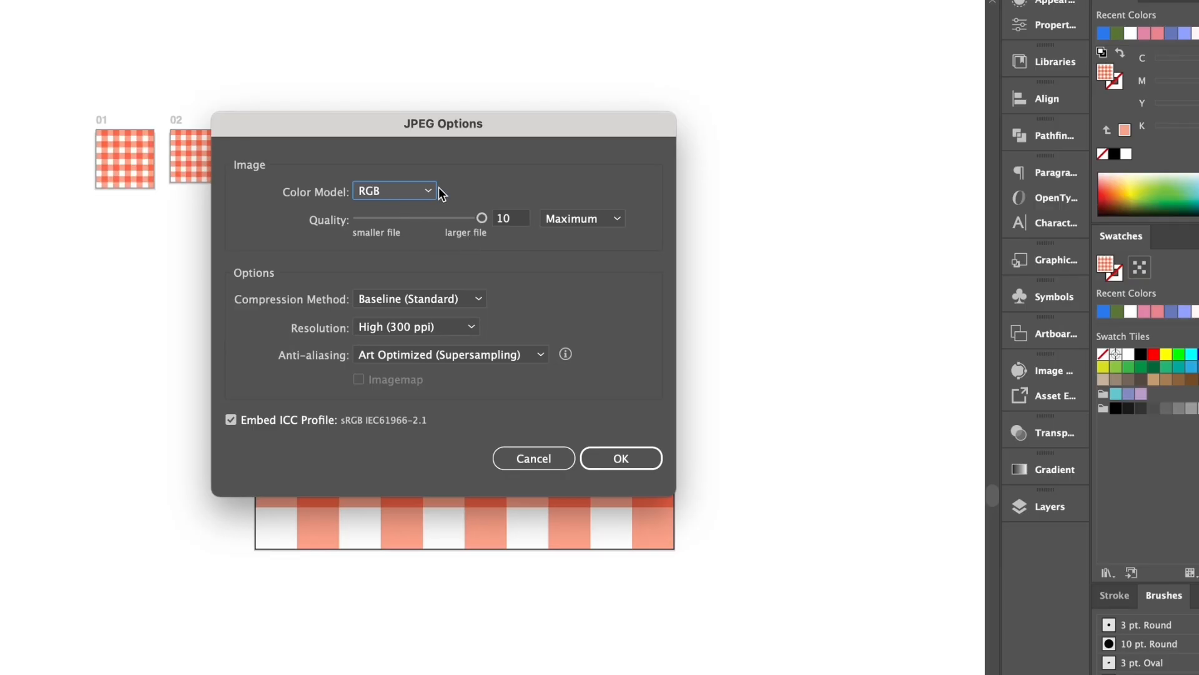
- Export the JPEGs at quality 10 (Maximum) with the resolution set to Medium (150 ppi)
click(482, 219)
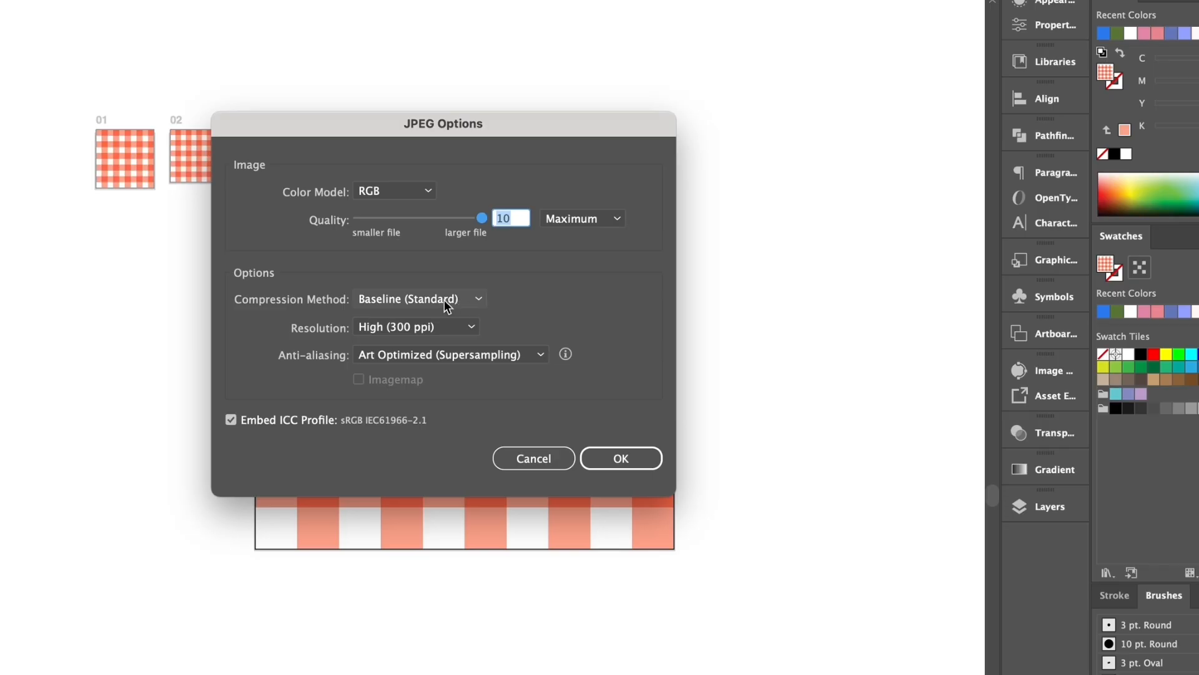
click(464, 327)
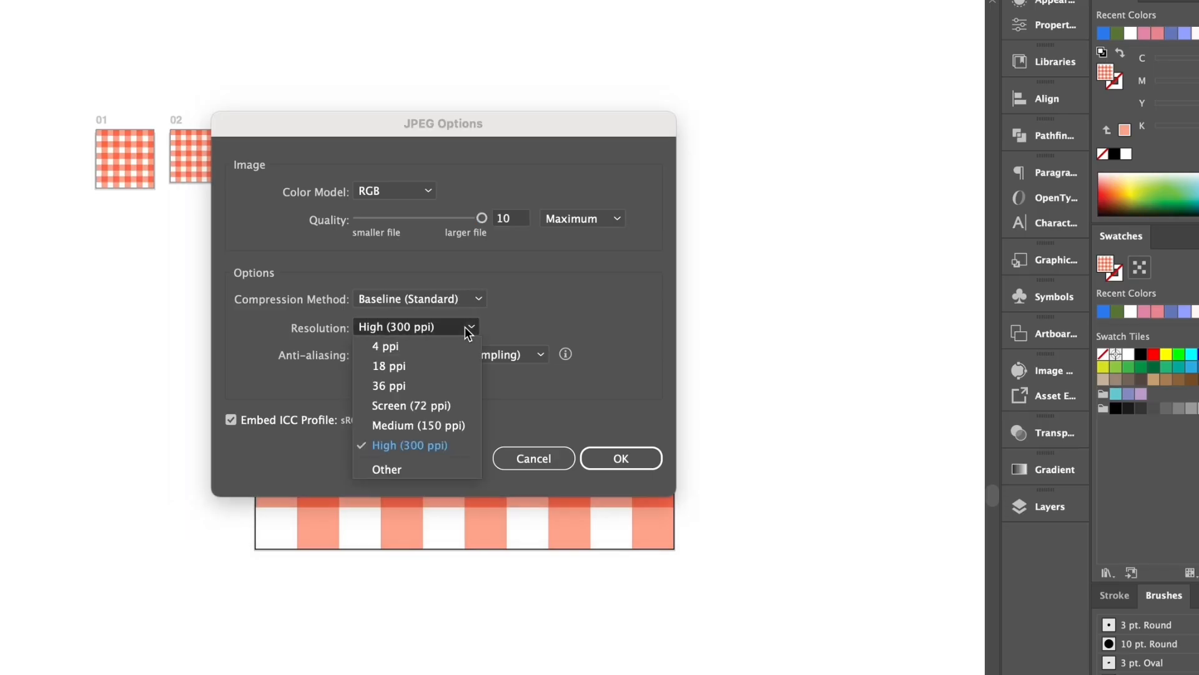
click(461, 430)
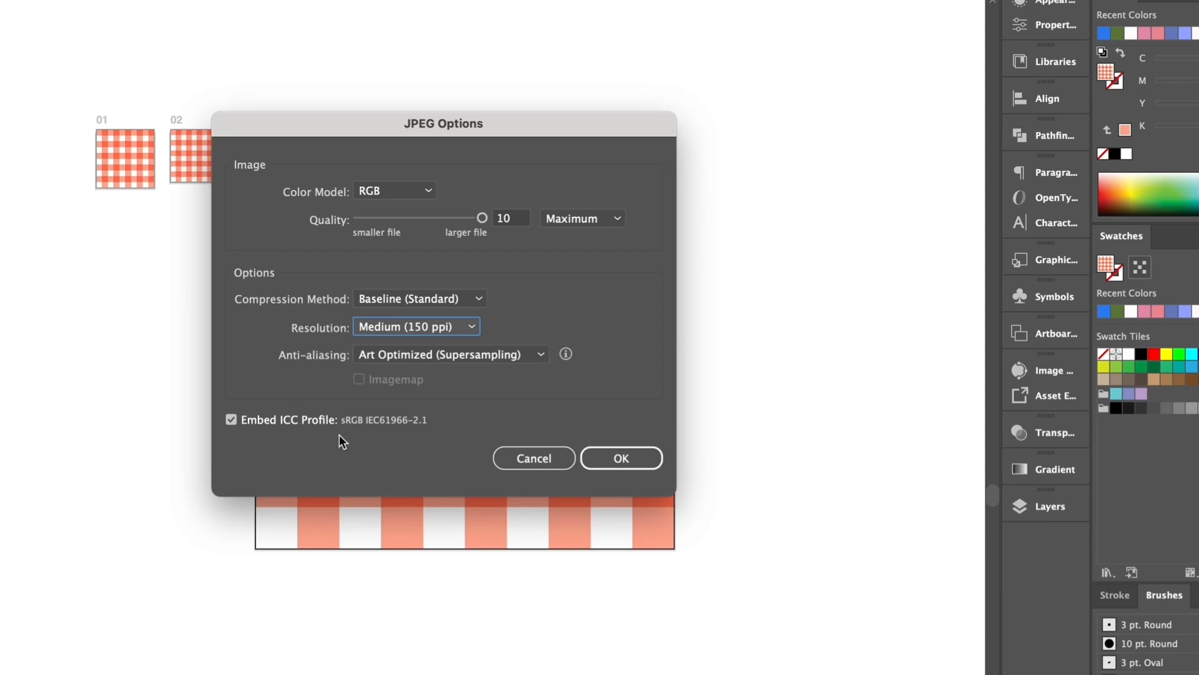
click(603, 458)
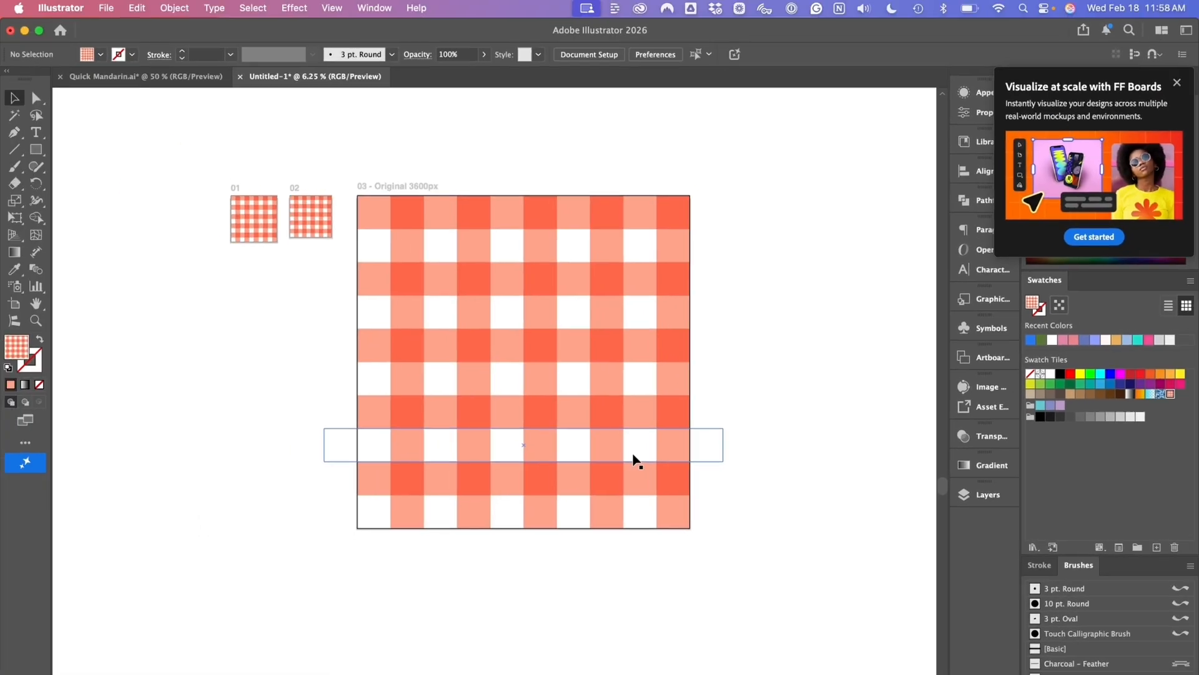